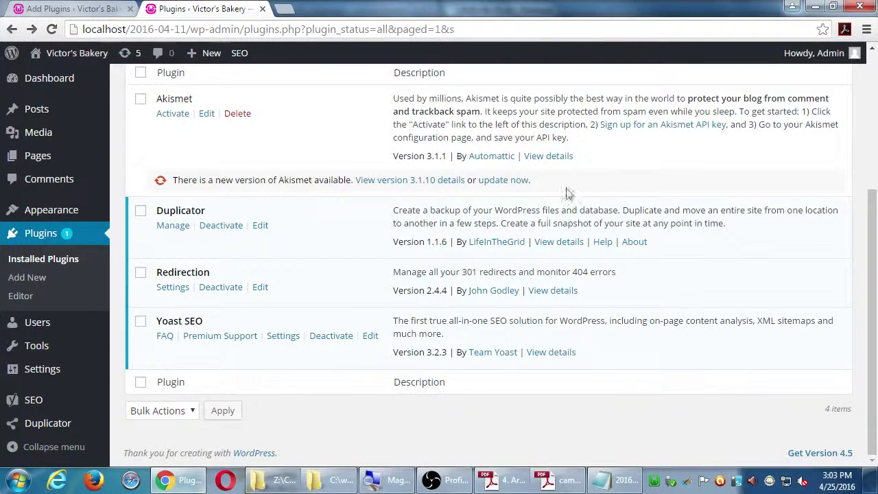
Open the live Victor's Bakery site and look through its front page posts and sidebar
scroll(567, 219, up, 3)
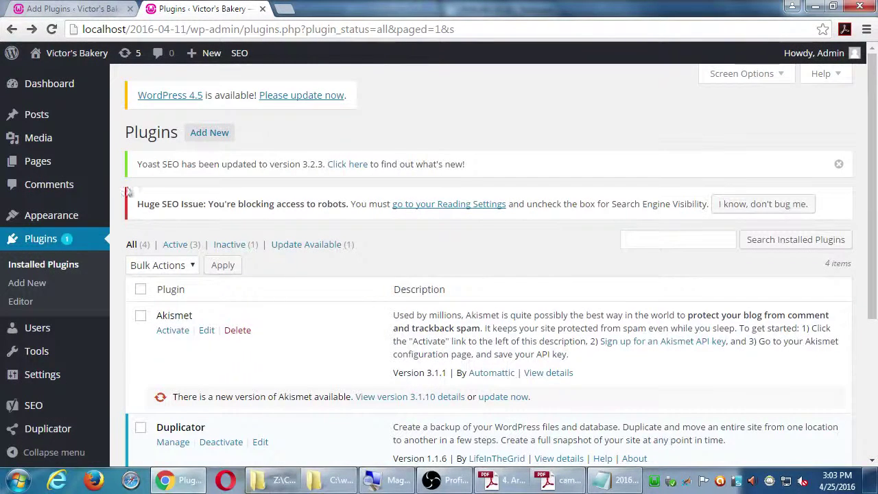
mouse_move(68, 55)
click(67, 78)
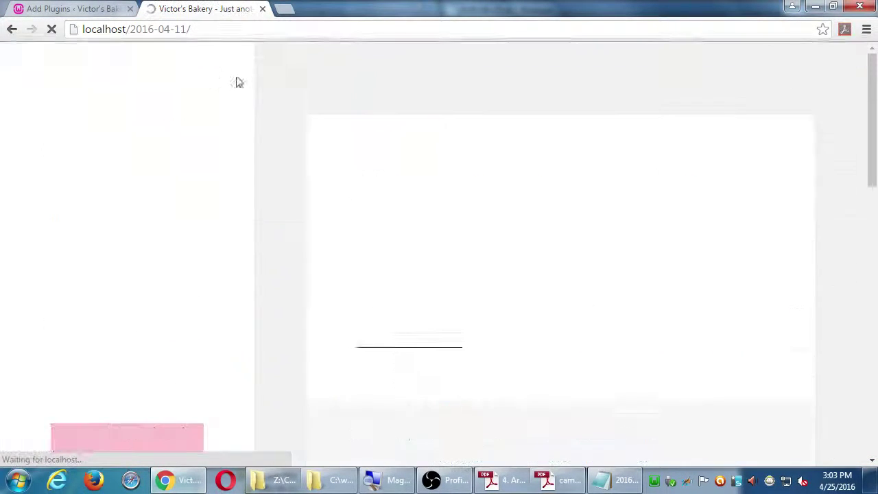
scroll(435, 263, down, 2)
scroll(435, 263, down, 5)
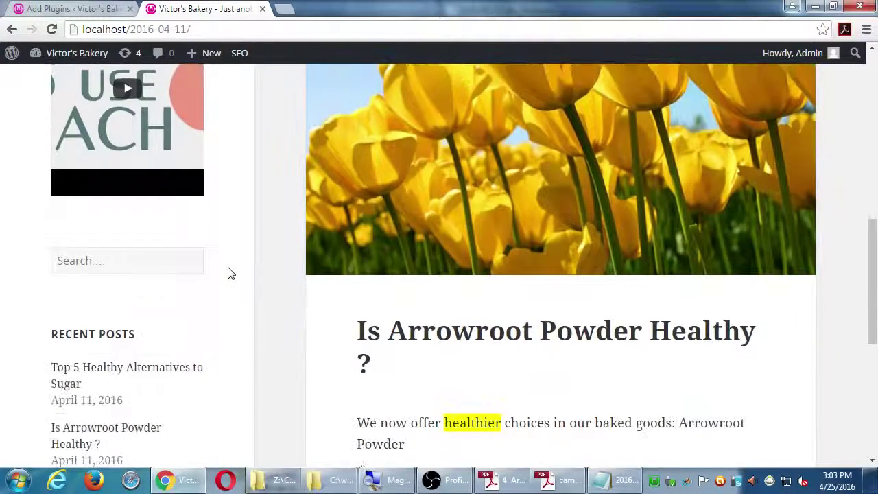
scroll(230, 274, up, 10)
scroll(231, 273, up, 1)
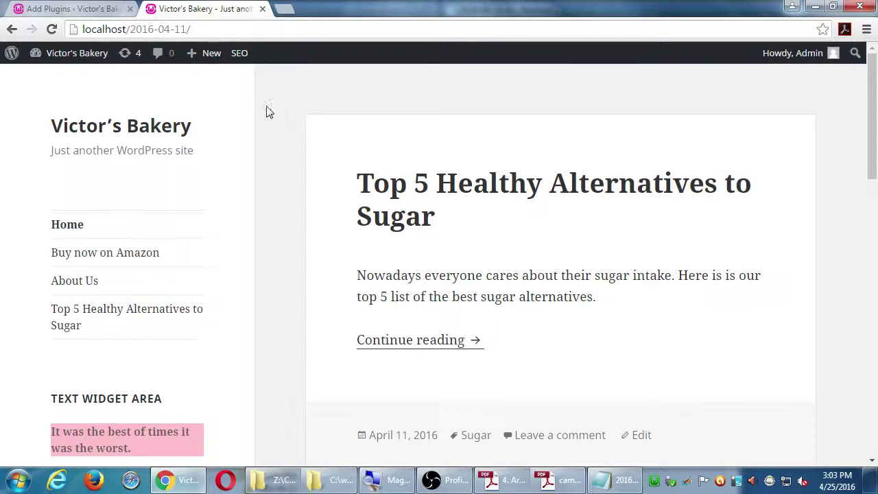
Return to the site's Dashboard and close the leftover Add Plugins browser tab
mouse_move(78, 62)
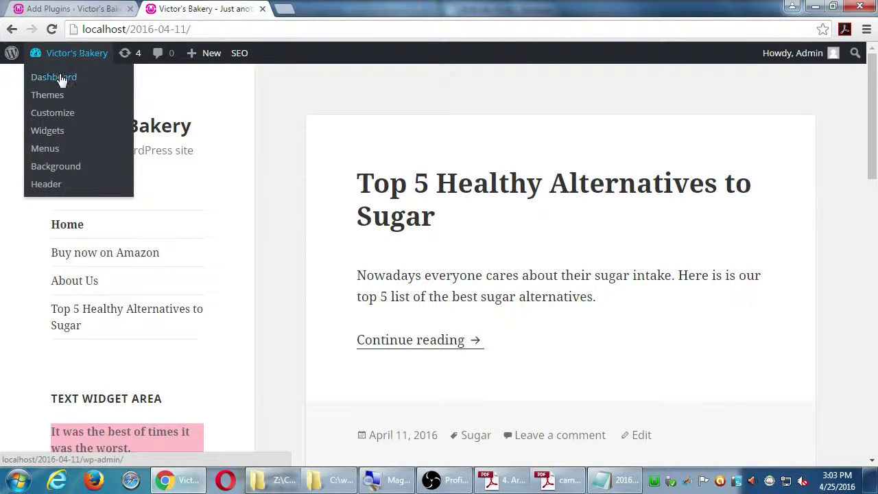
click(59, 77)
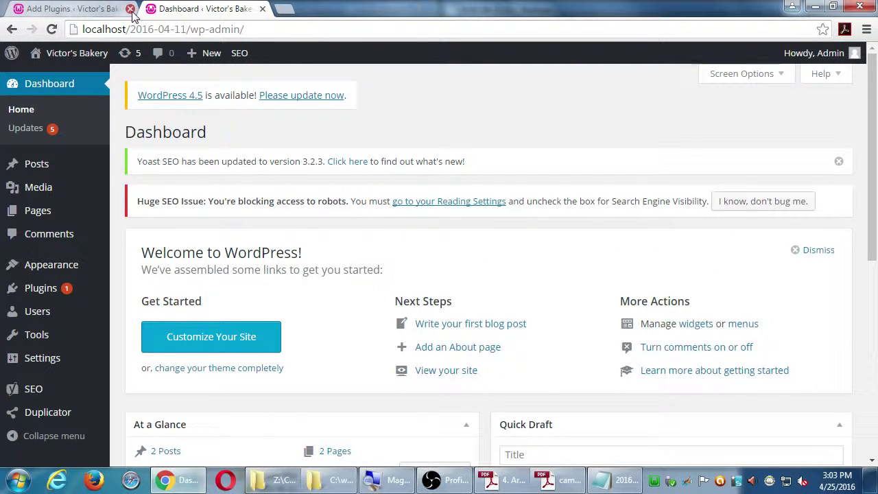
click(130, 9)
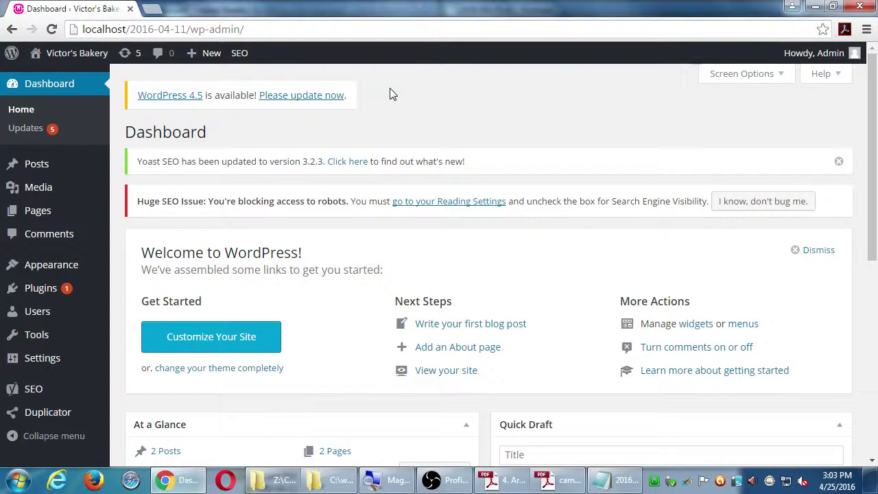
Switch to the Notepad notes and add a "Requirements" line a few lines below "Widgets Screen", followed by several blank lines
click(601, 479)
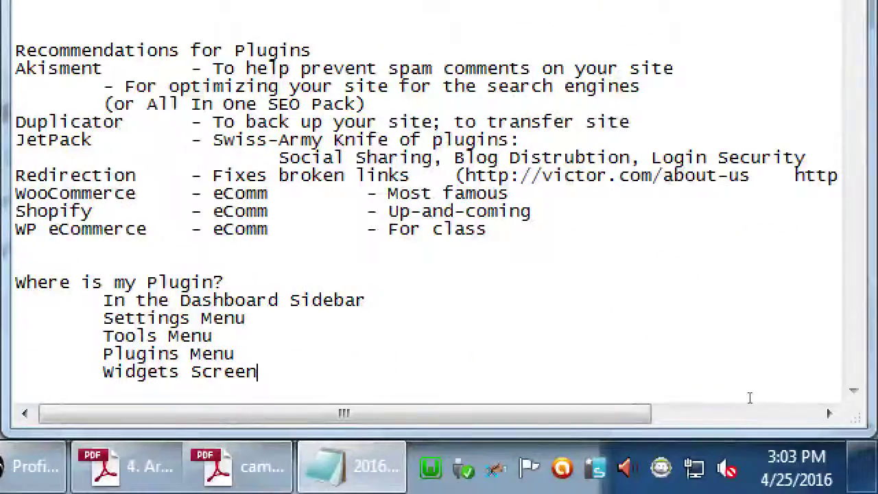
right_click(733, 383)
key(Escape)
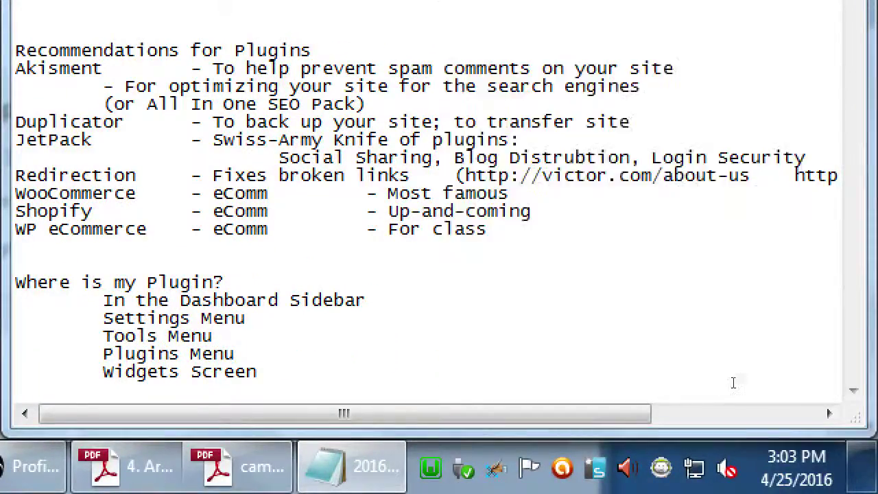
key(Return)
key(Return)
key(Return)
key(Return)
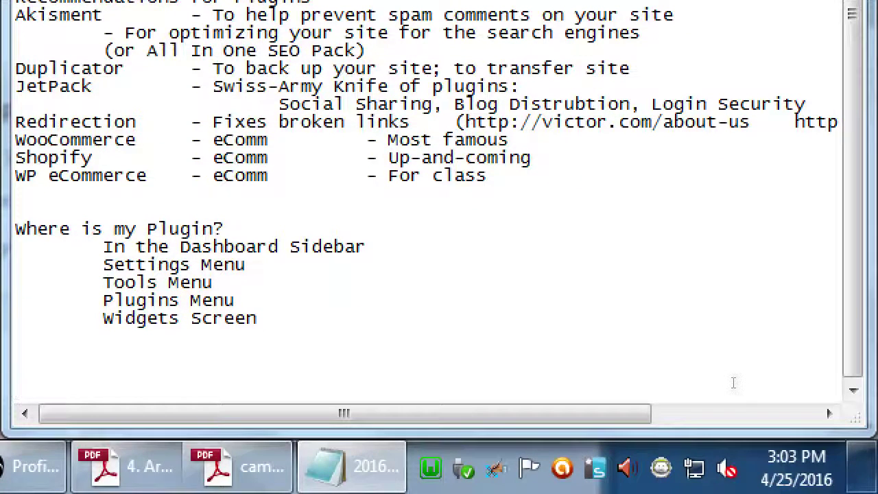
text(Requir)
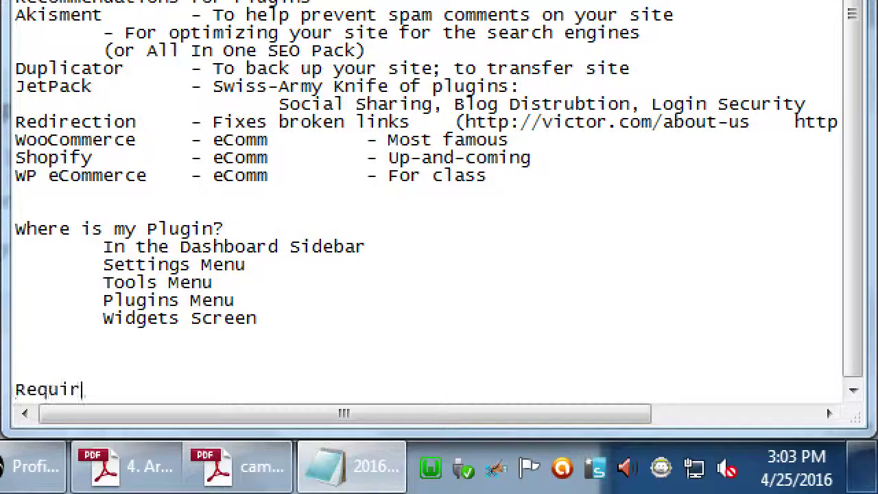
text(ements)
key(Return)
key(Return)
key(Return)
key(Return)
key(Return)
key(Return)
key(Return)
key(Return)
key(Return)
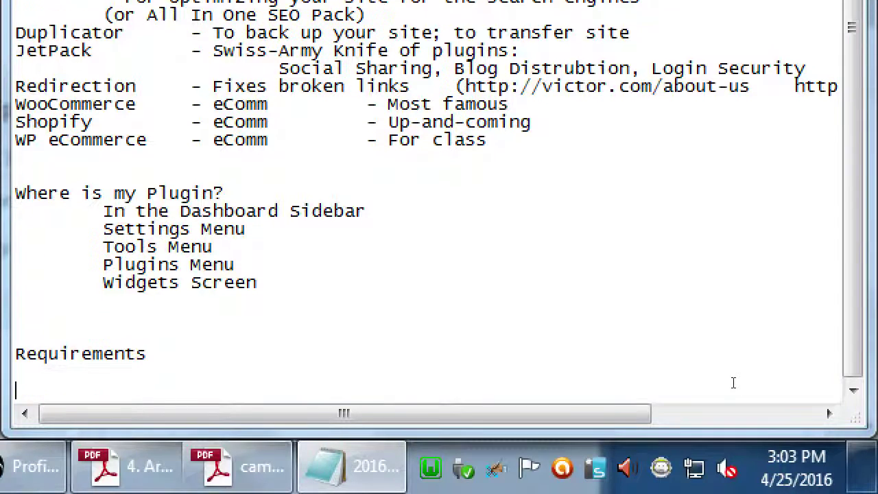
Extend the "Requirements" line to read "Requirements for a 'real' website"
scroll(733, 382, down, 1)
key(Up)
key(Up)
key(Up)
key(Up)
key(Up)
key(Up)
key(Up)
key(Up)
text(for a r)
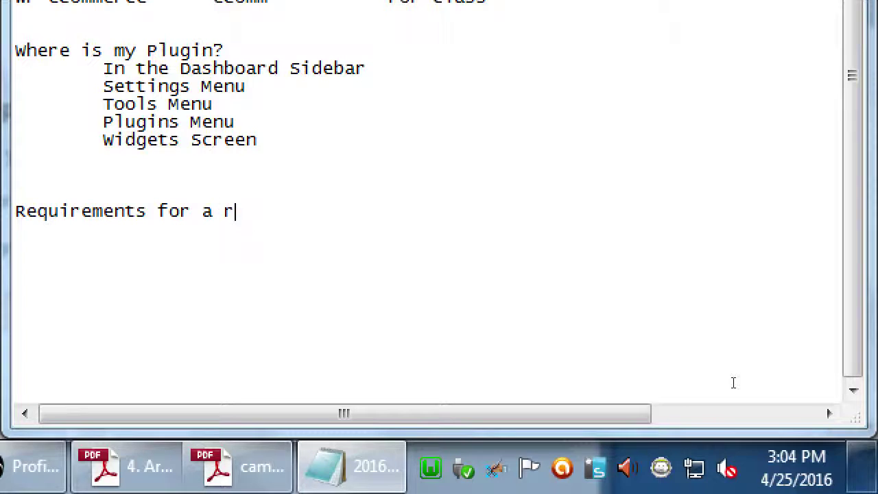
key(BackSpace)
text('real)
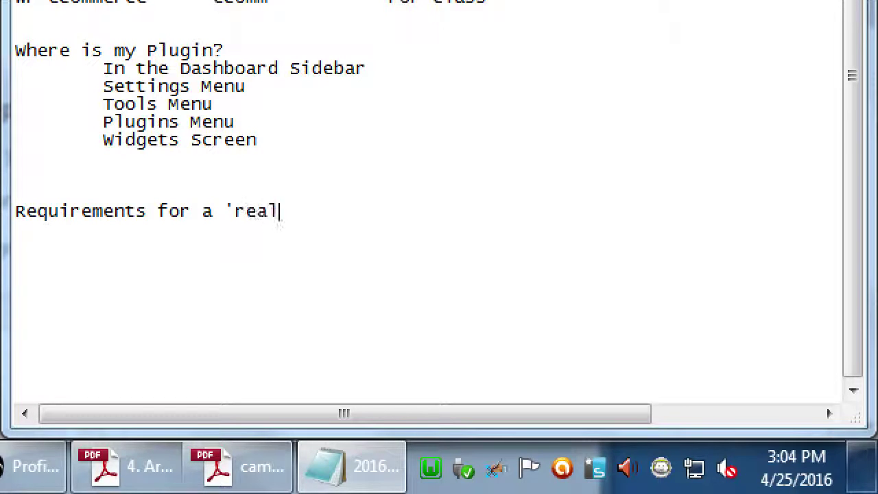
text(' website)
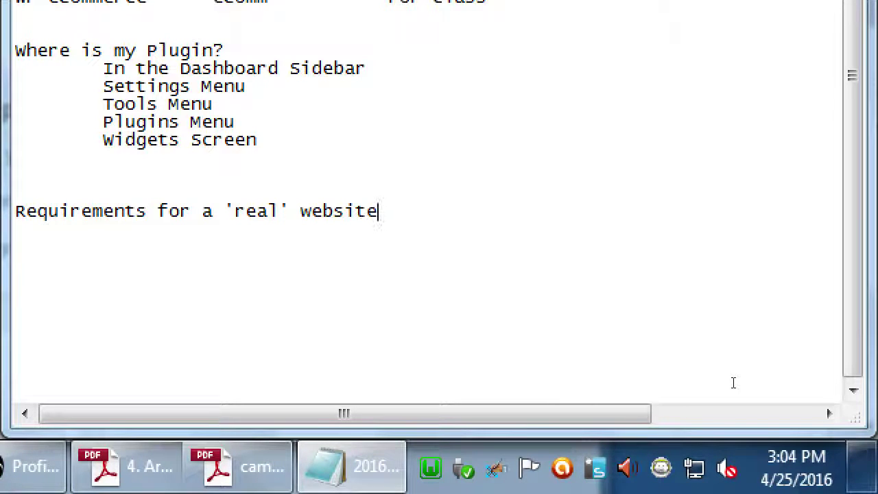
Add the line "Domain Name - URL - Web Address" directly under the website requirements heading
key(Return)
text(Domai)
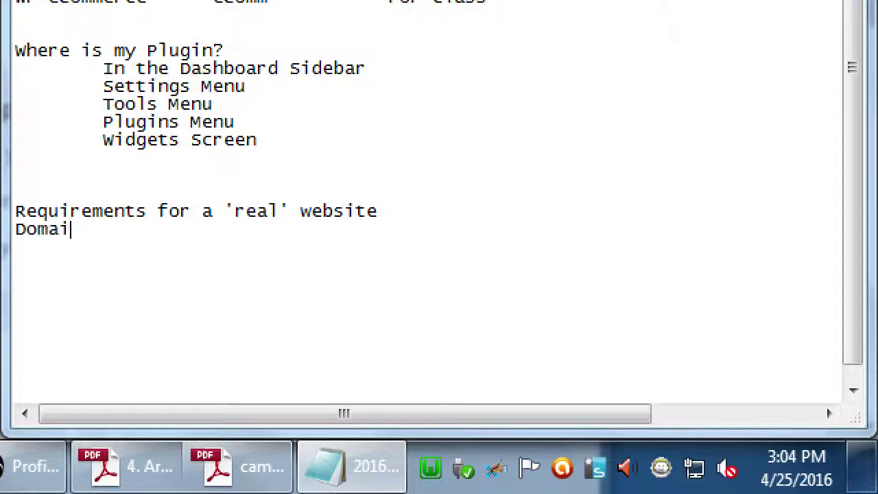
text(n Name )
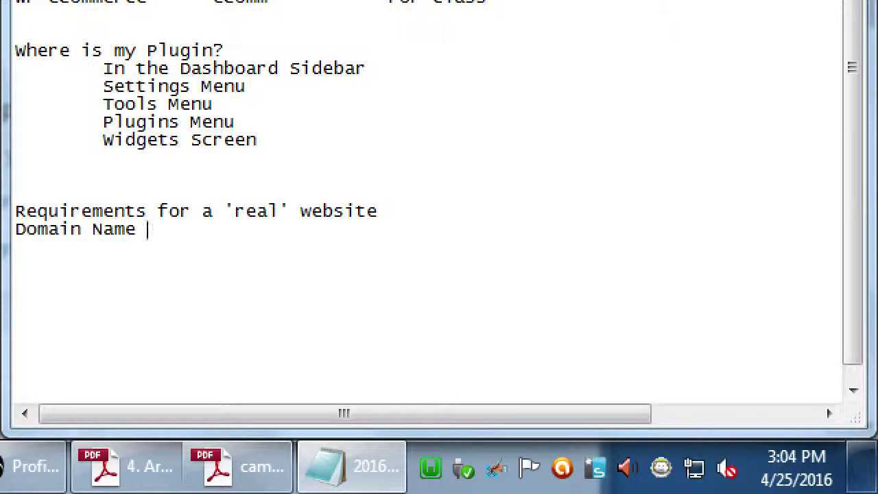
text(- URL - WebAd)
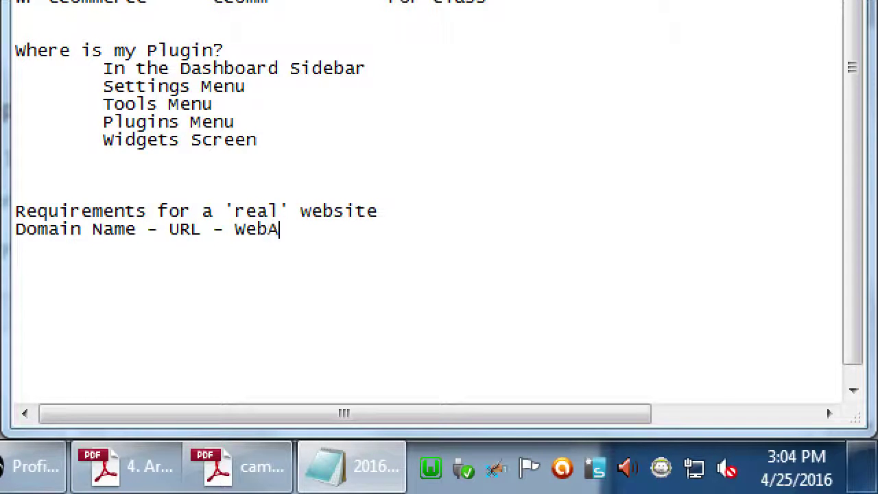
key(BackSpace)
key(BackSpace)
text(Addrss)
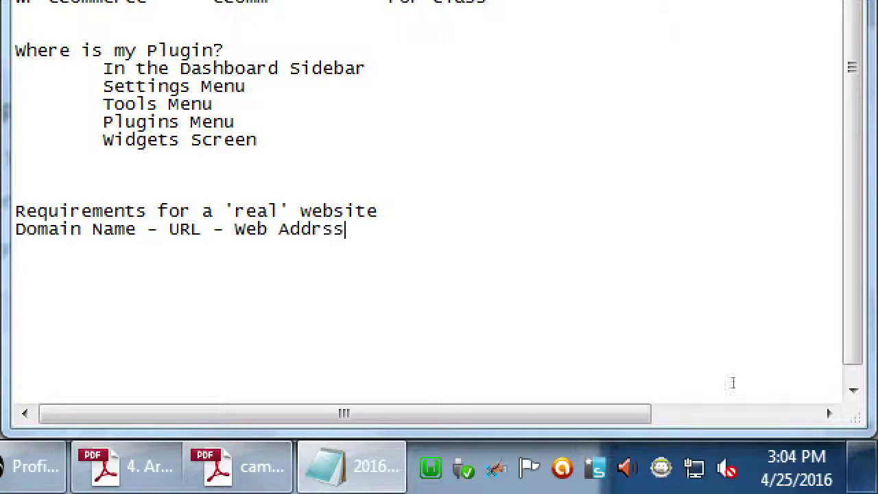
key(BackSpace)
key(BackSpace)
text(ess)
key(Return)
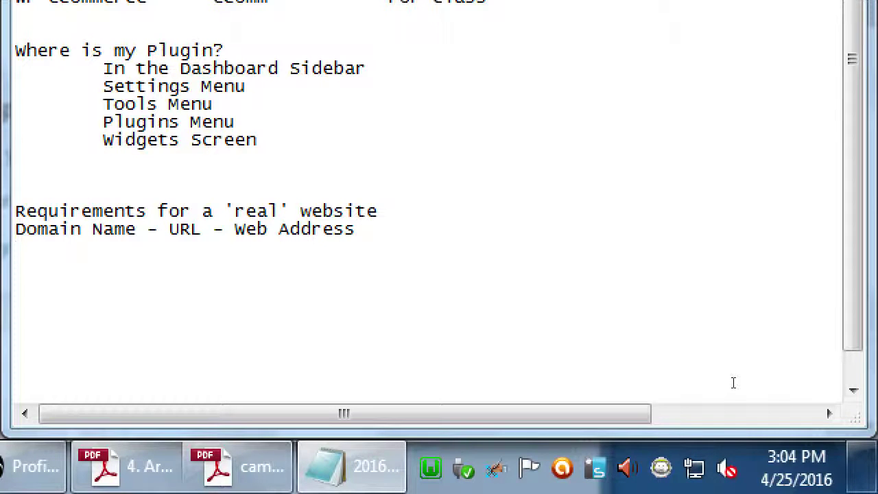
Add the line "Hosting - Server - Storage" below the domain name line, spacing its first dash to align with the one above
text(Hosting   )
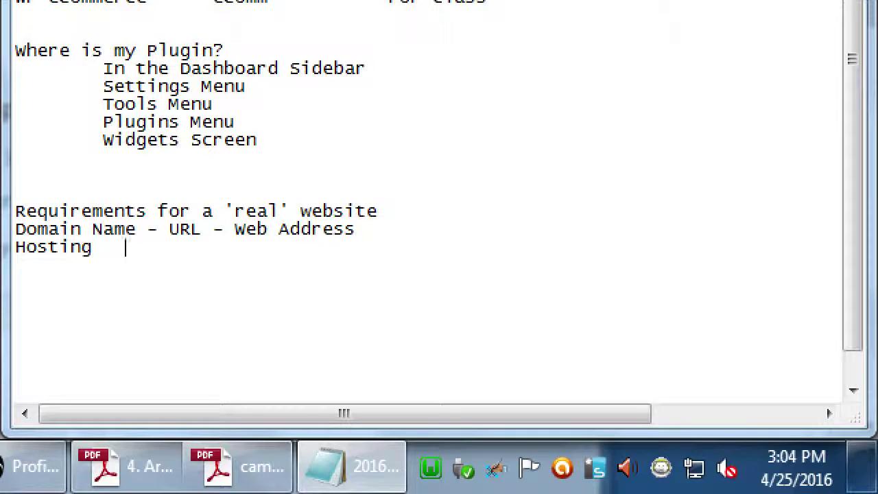
text(  - Server)
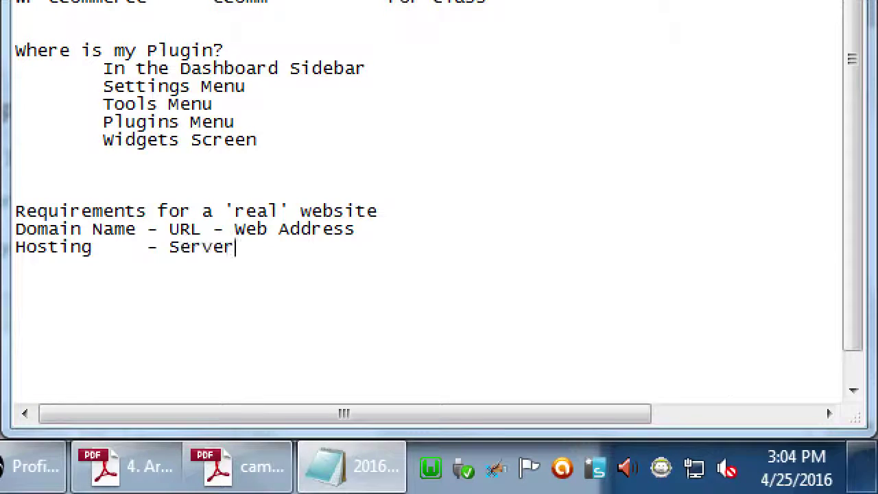
text( - Storage)
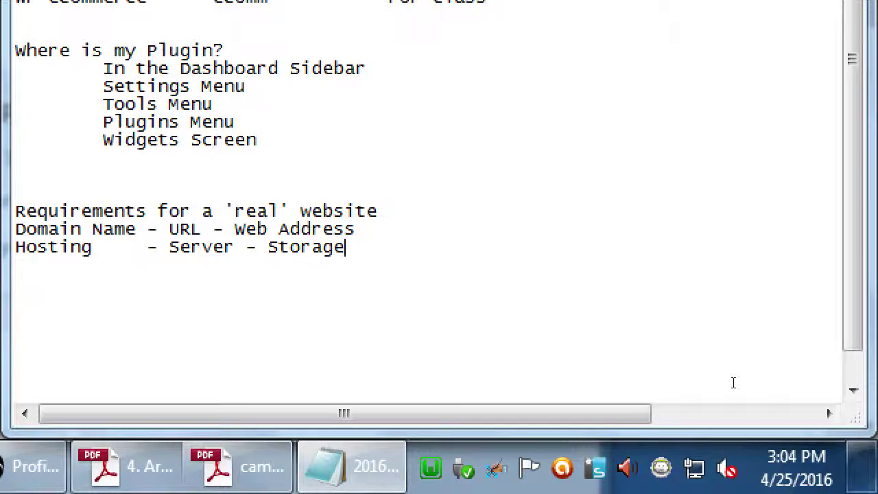
Add the line "(Option: SSL - Security Certificate)" below the hosting line
key(Return)
text((Option: S)
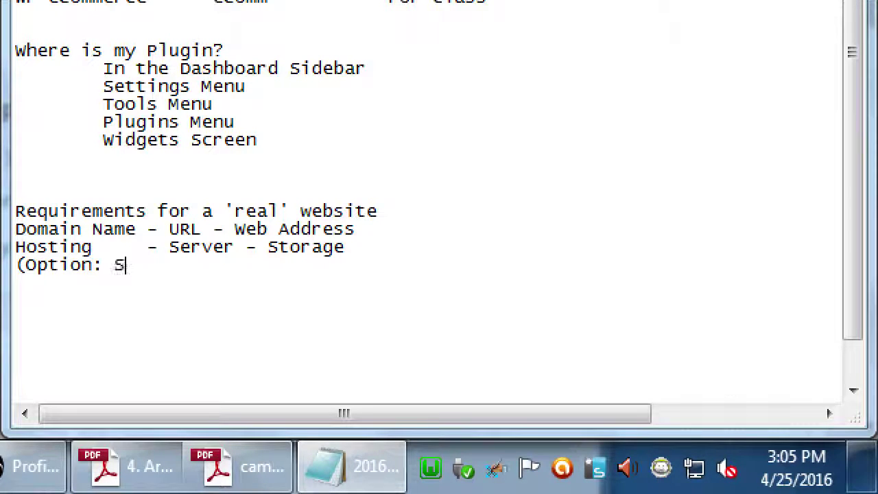
text(SL - )
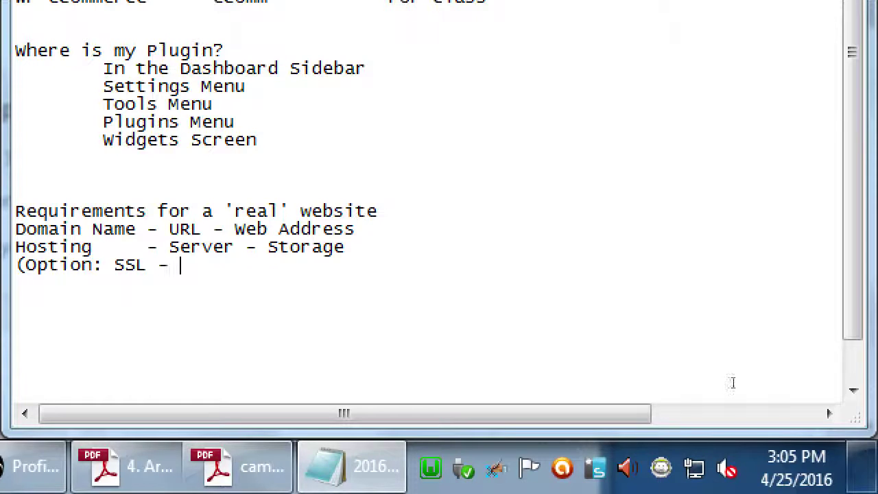
text(Security Ce)
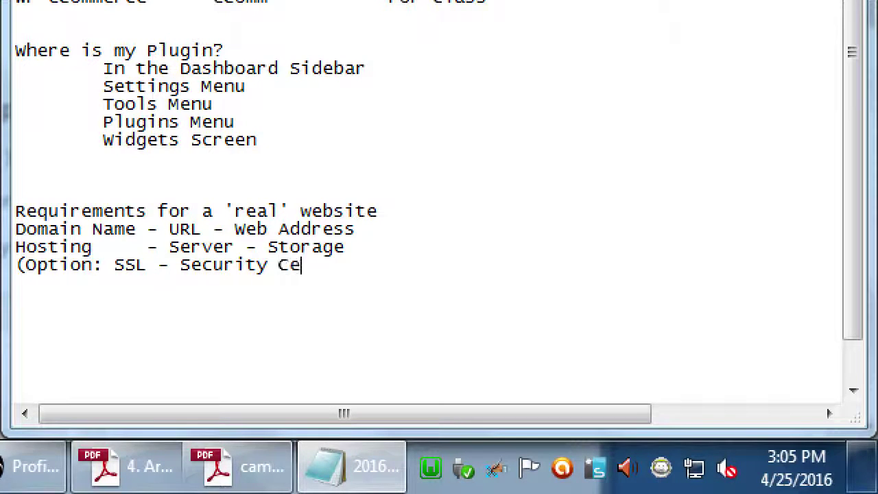
text(rtificate))
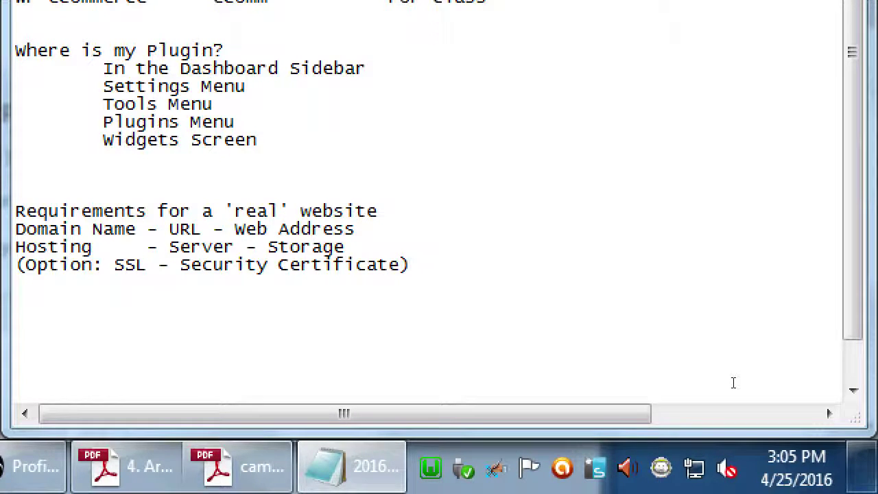
Add an indented line reading "All of these vary in price from $0 - Expensive" below the SSL option
key(Return)
key(Tab)
text(All )
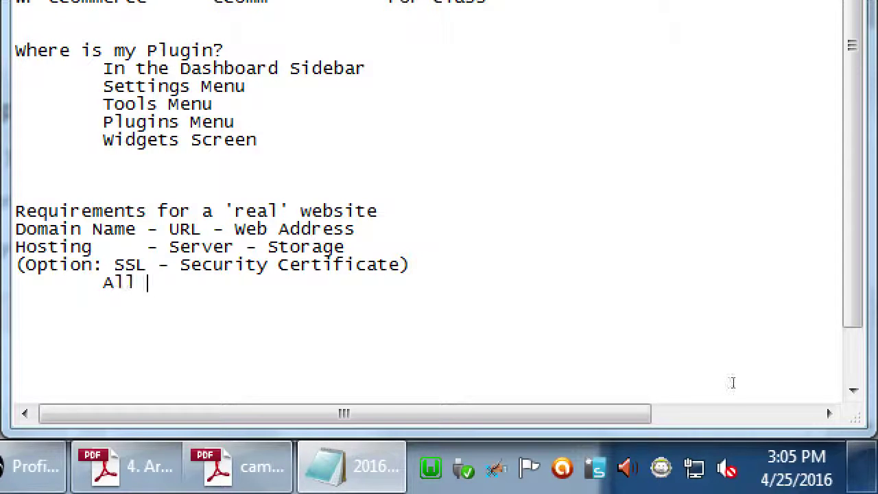
text(of these vary in pric)
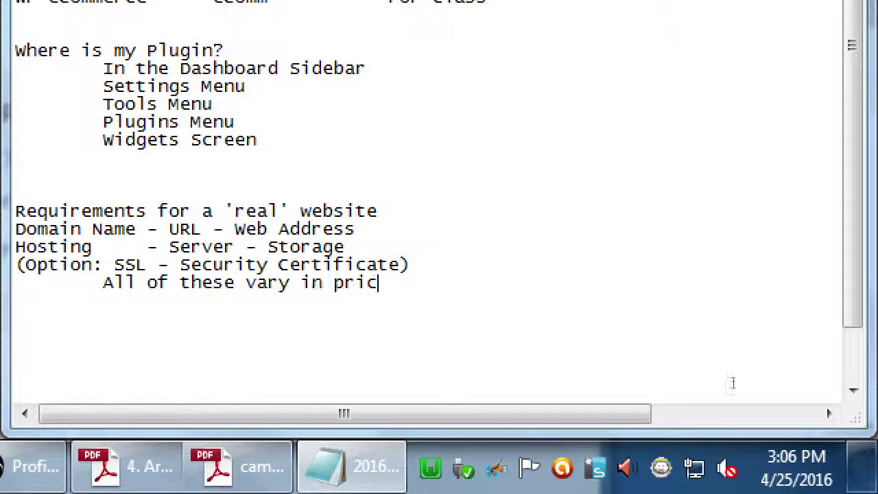
text(e fro)
key(BackSpace)
text(rom )
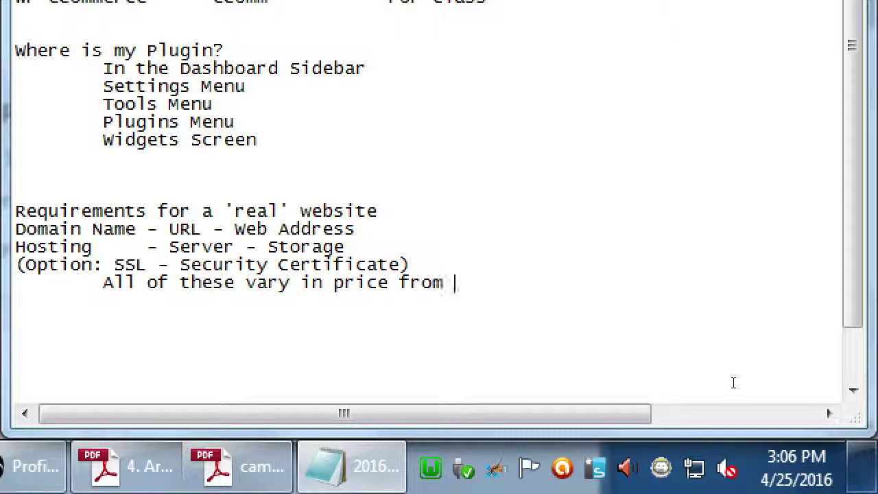
text($0 - Expensive)
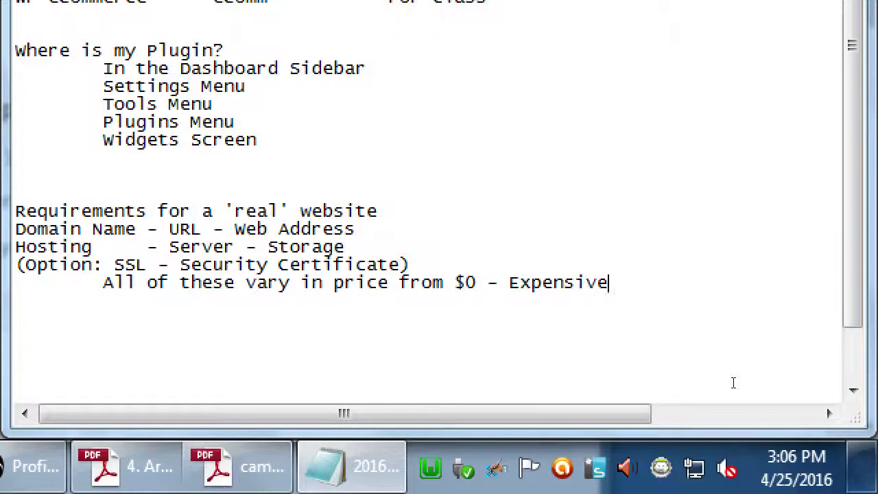
key(Up)
key(Up)
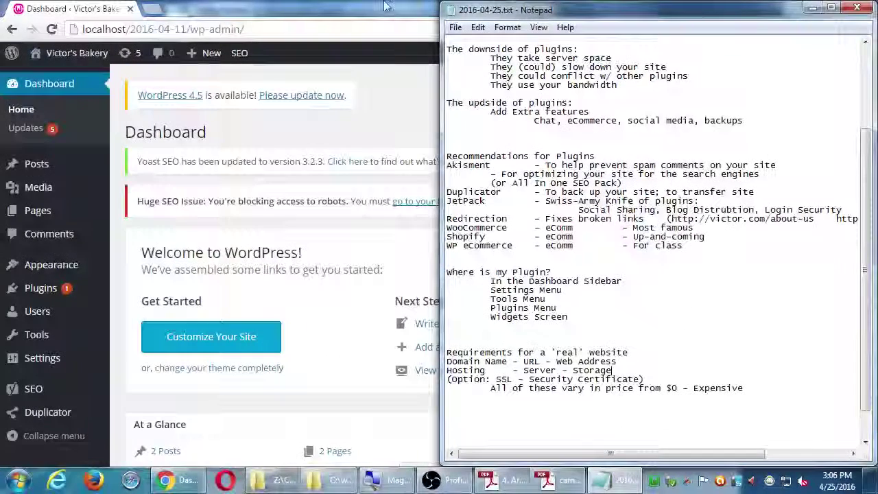
Switch to Chrome and search Google for "tk domain" in a new tab
click(387, 6)
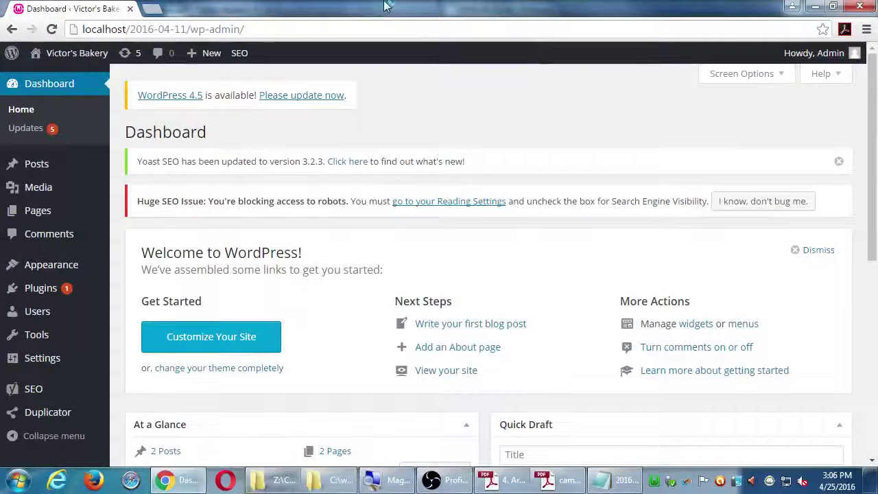
key(ctrl+t)
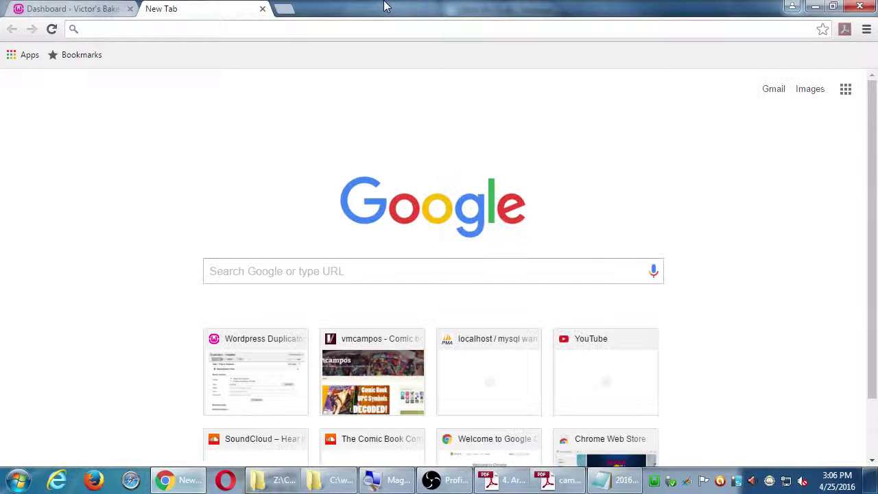
text(tk domain)
key(Return)
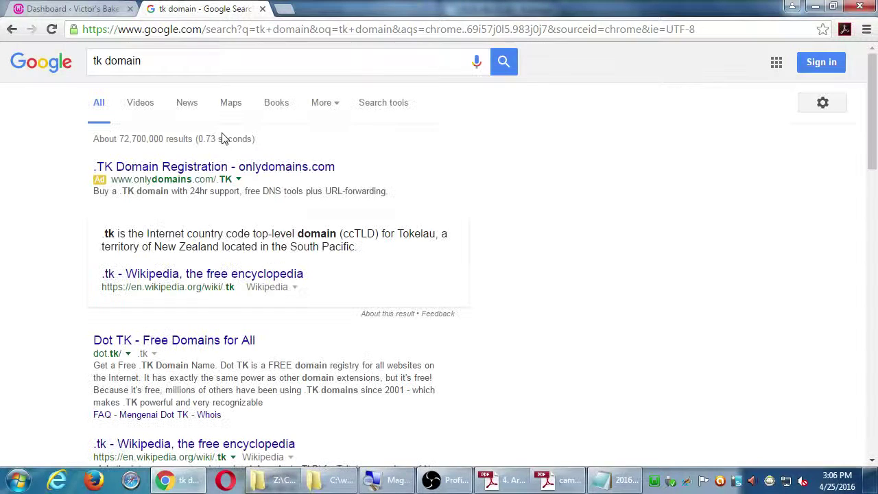
Open the Dot TK free domains site from the search results and highlight dot.tk in its web address
click(213, 342)
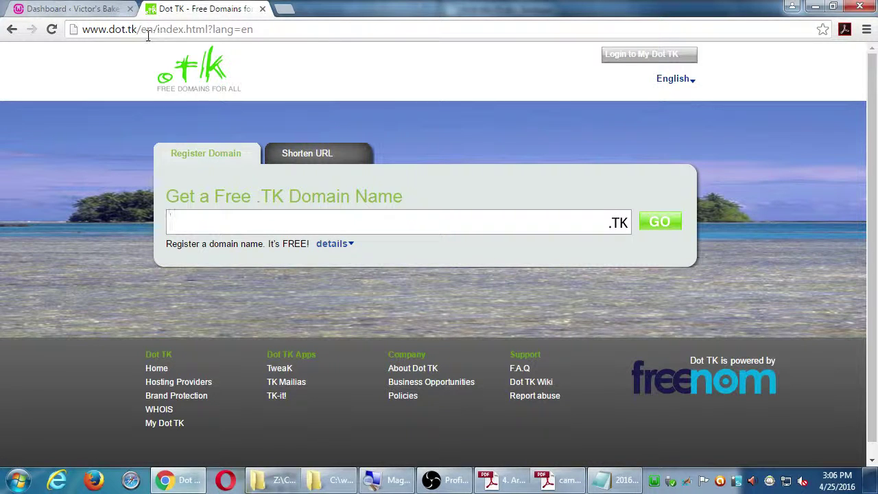
click(147, 31)
key(Right)
key(Left)
key(Left)
key(Left)
key(Left)
key(Left)
key(Left)
key(Left)
key(Left)
key(Left)
key(Left)
key(Left)
key(Left)
key(Left)
key(Left)
key(Left)
key(Left)
key(Left)
key(Left)
key(Left)
key(Left)
key(shift+Left)
key(shift+Left)
key(shift+Left)
key(shift+Left)
key(shift+Left)
key(shift+Left)
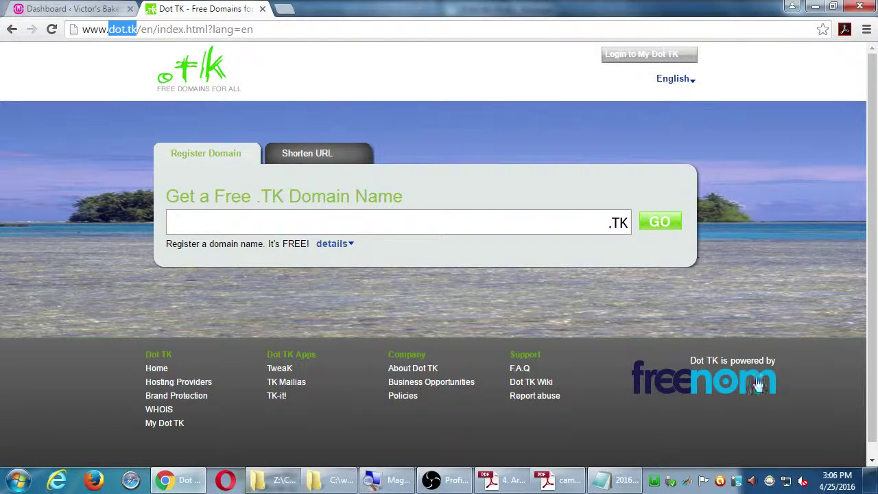
click(613, 480)
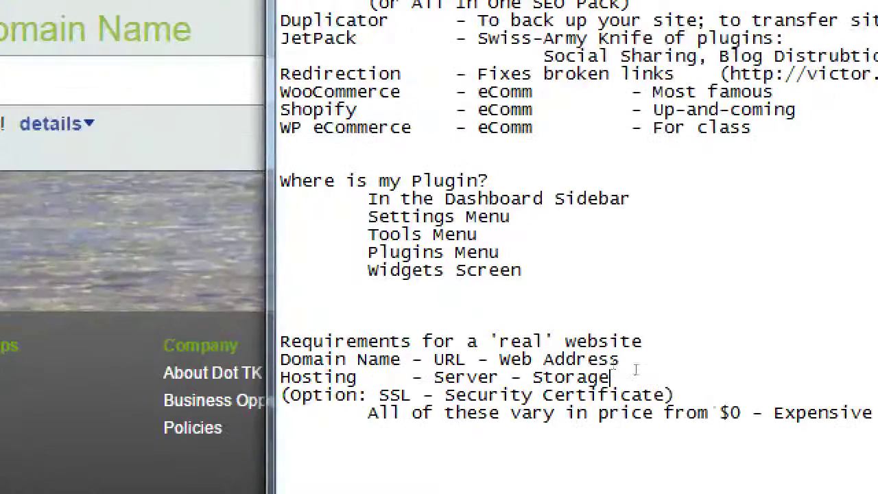
key(Up)
key(End)
key(Tab)
text((Free: )
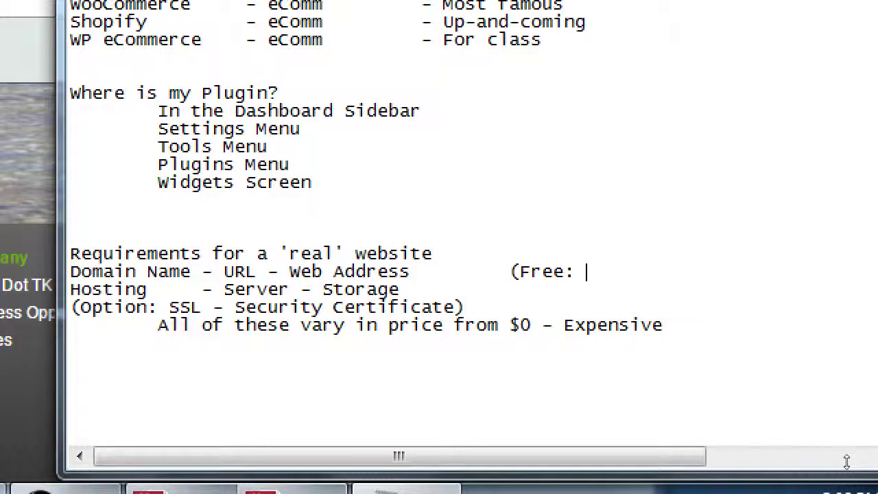
text(dot.tk)
key(Left)
key(Left)
key(Left)
key(Left)
key(Left)
text(http://)
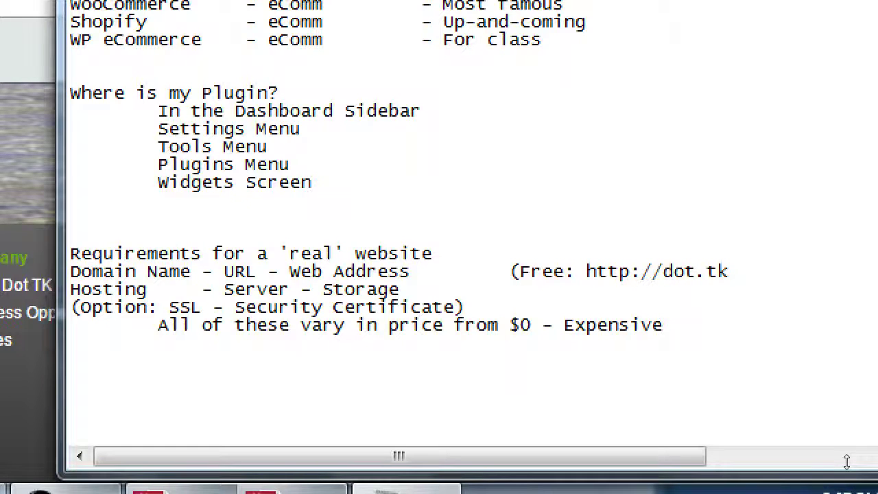
Continue the domain name line with "- Not-free: BlueHost, GoDaddy, HostMonster)"
key(End)
text(-)
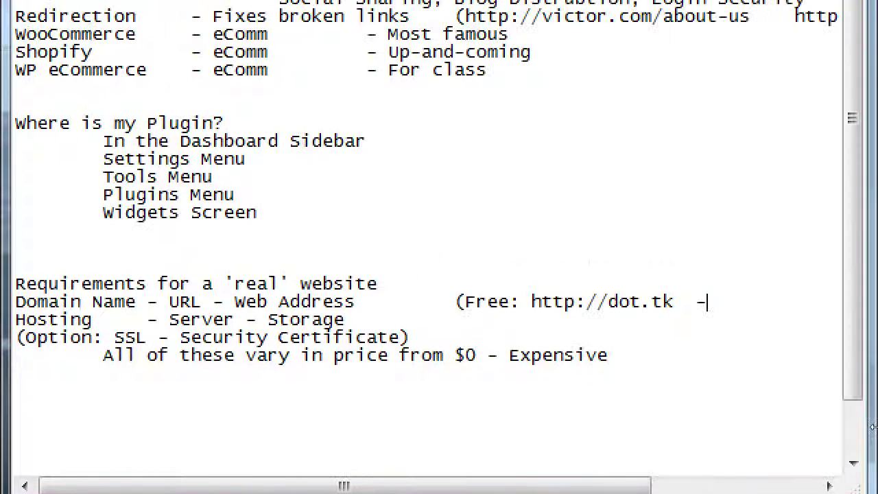
text(  Not-free:)
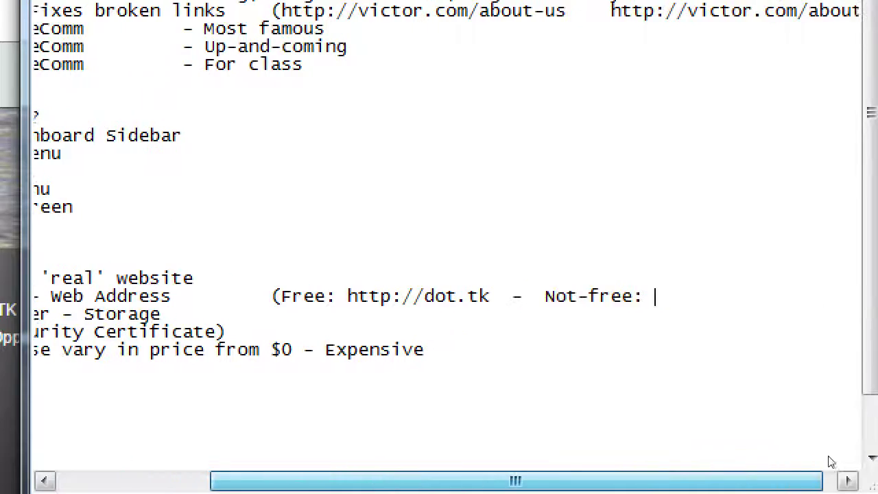
text( BlueHost, GoDaddy, Host)
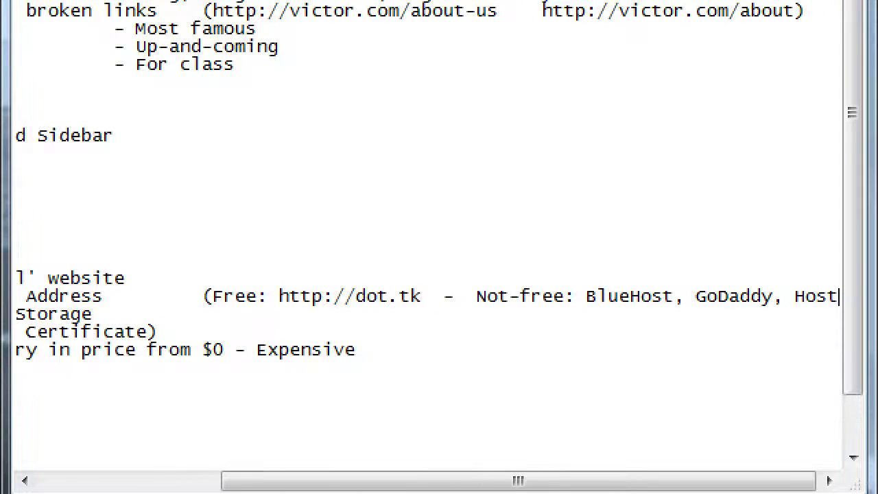
text(Monster)
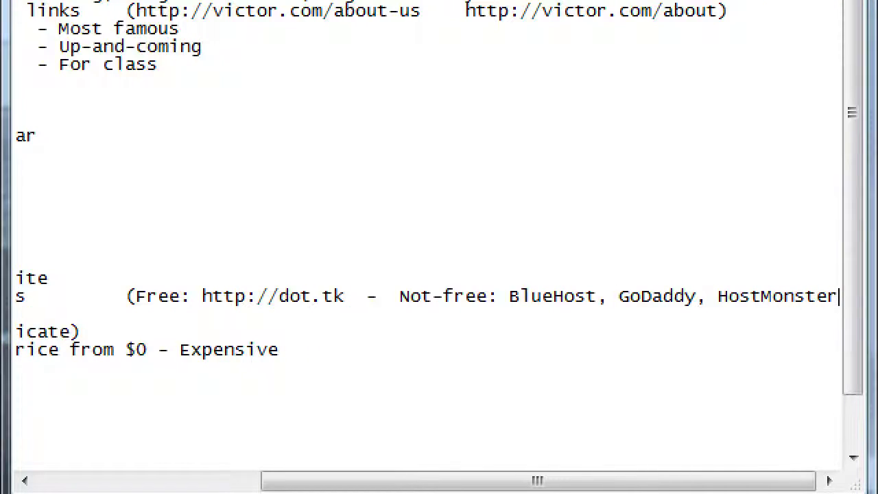
text())
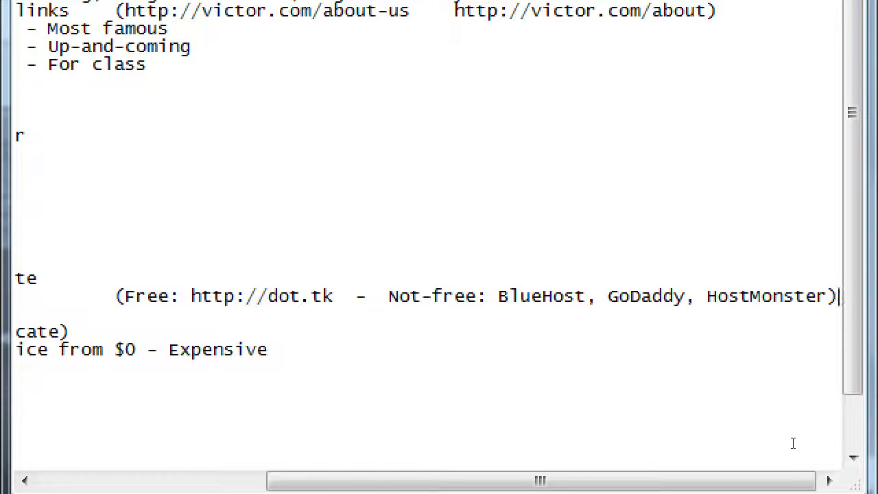
Insert ", Hostgator" after HostMonster, inside the closing parenthesis, with a lowercase g
key(Left)
text(, HostGator)
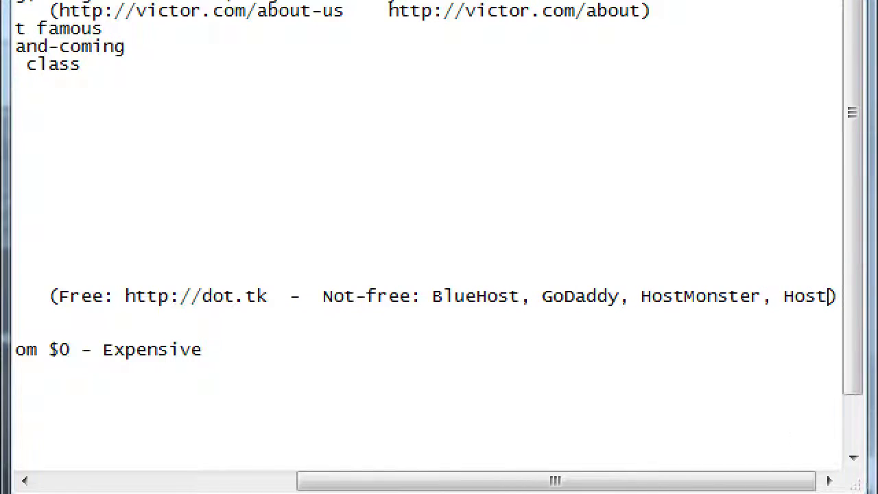
key(Left)
key(Left)
key(Left)
key(Left)
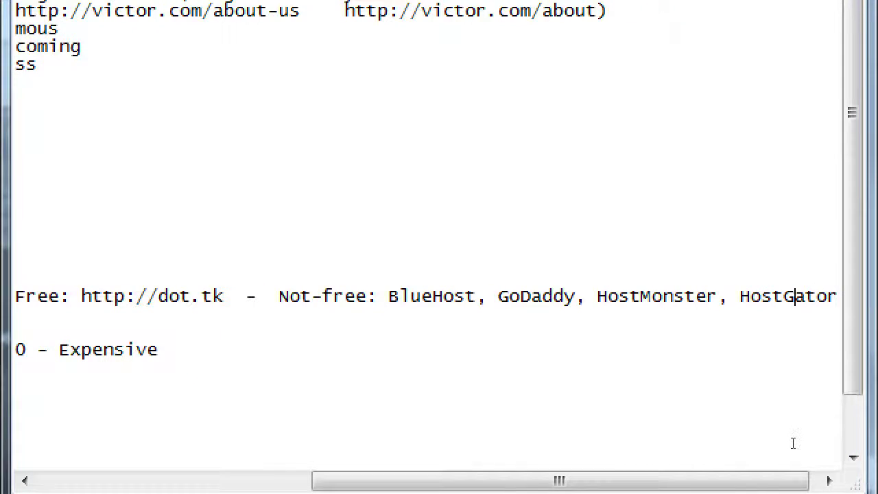
key(BackSpace)
text(g)
Add ", Google" as the last paid provider inside the parentheses of the domain name line
scroll(803, 457, left, 1)
drag(802, 457, 650, 477)
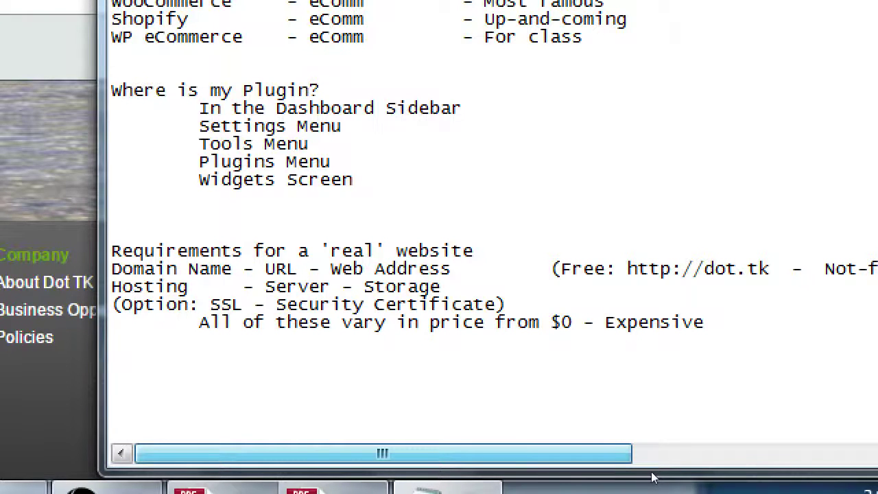
drag(653, 478, 877, 446)
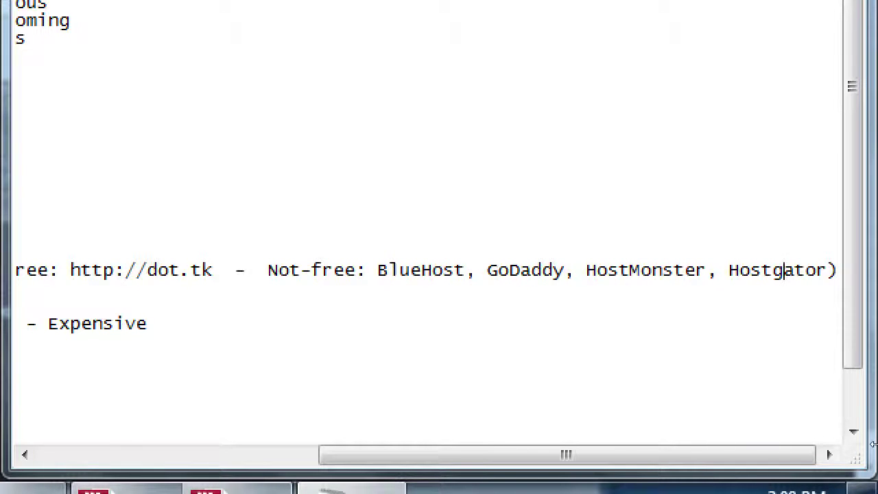
key(Right)
key(Right)
key(Right)
key(Right)
text(, Google)
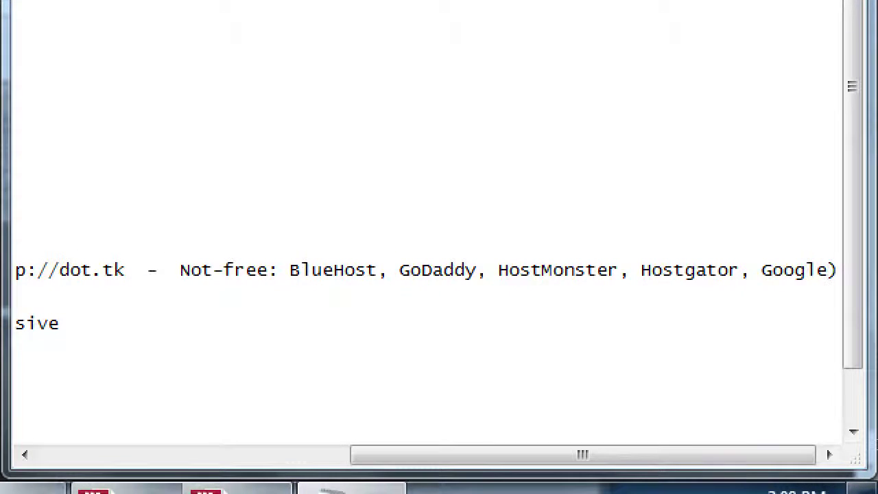
Add "(000WebHost.com - " after Storage on the hosting line, aligned with the parenthesis above
key(Home)
key(Down)
key(End)
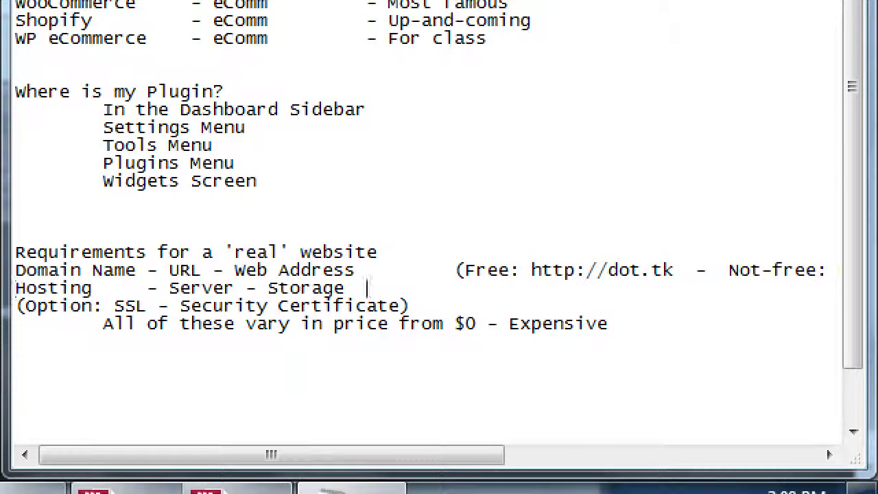
key(Tab)
text((000)
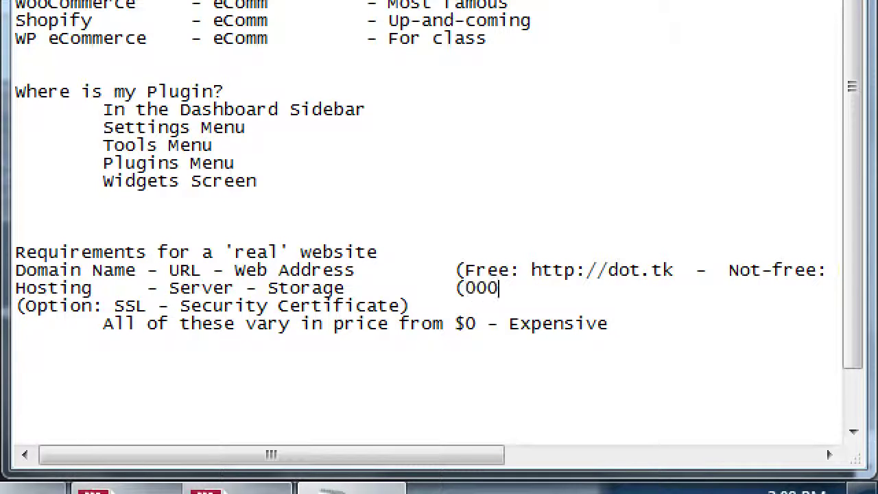
text(WebHost)
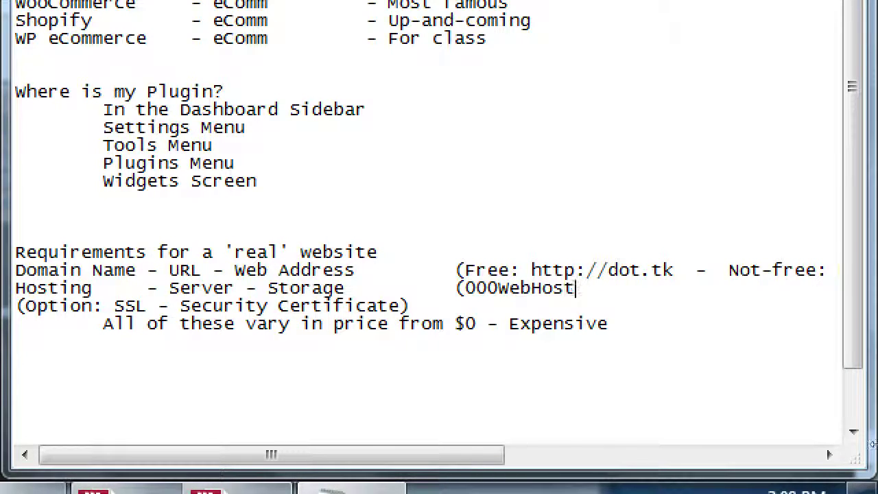
text(.com 0-)
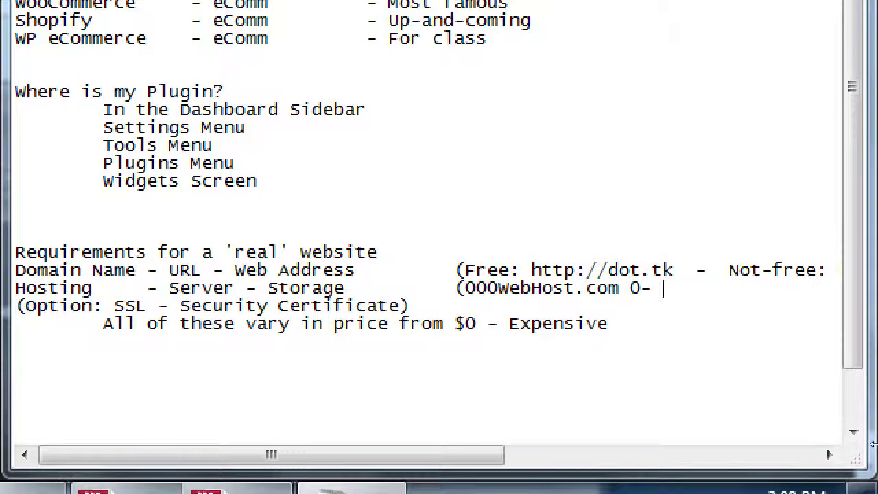
key(BackSpace)
key(BackSpace)
key(BackSpace)
text(-)
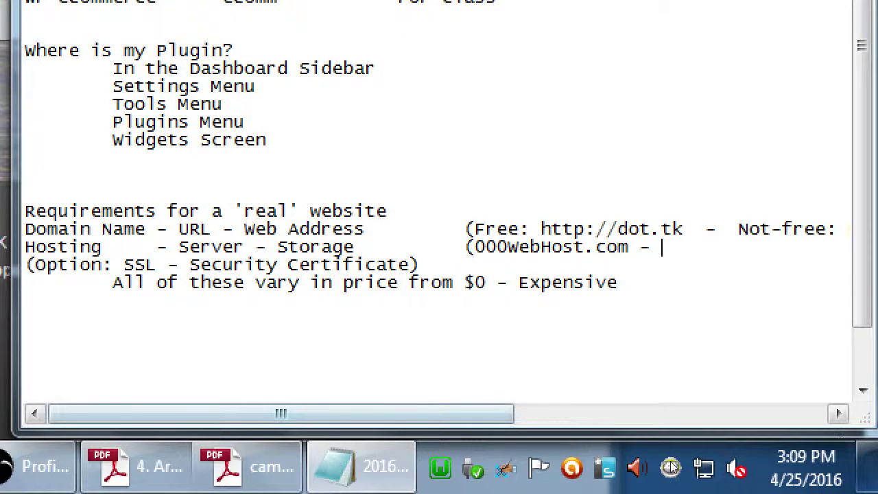
Complete the hosting note with "I personally don't recommend any of the 'small' providers)"
scroll(674, 467, right, 10)
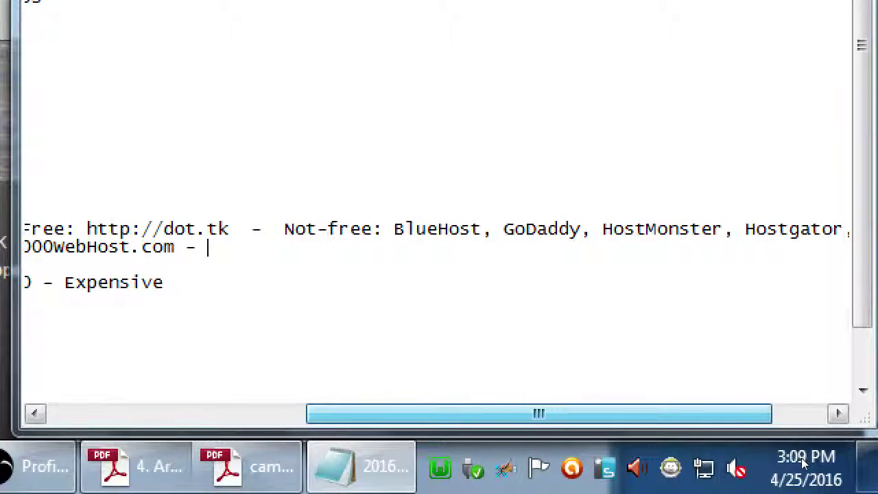
scroll(804, 463, right, 3)
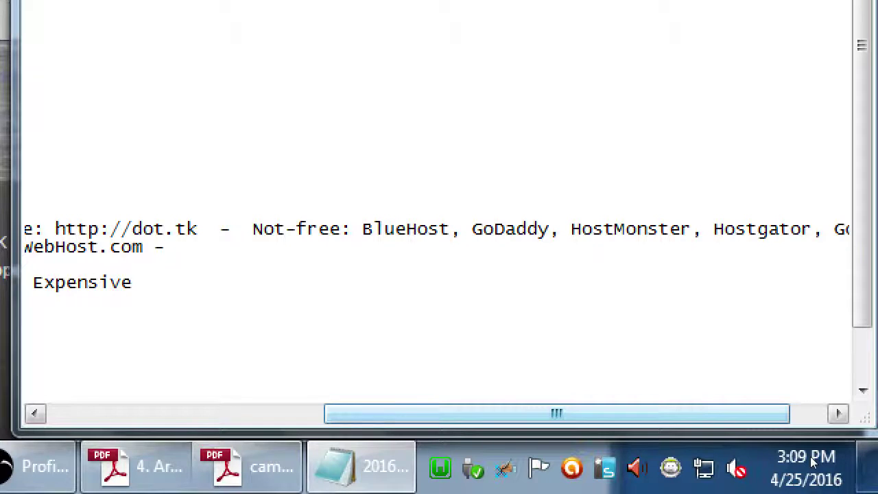
text(I personal)
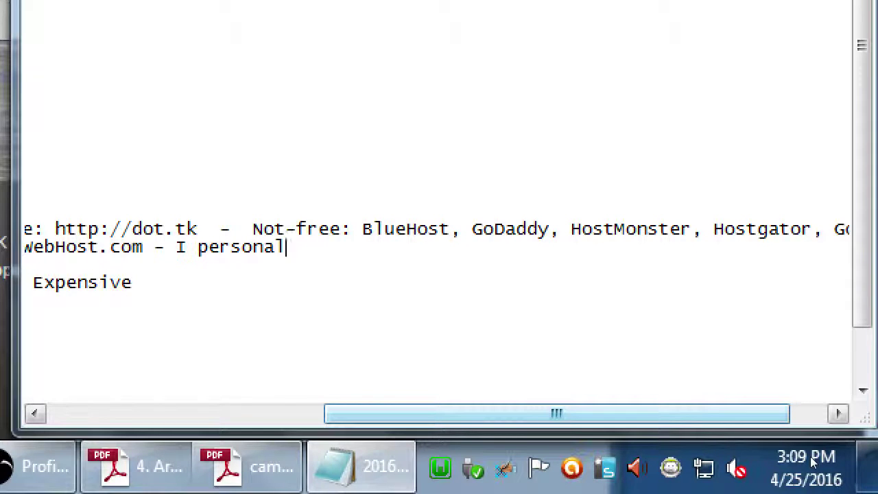
text(ly don't recommend any of the s')
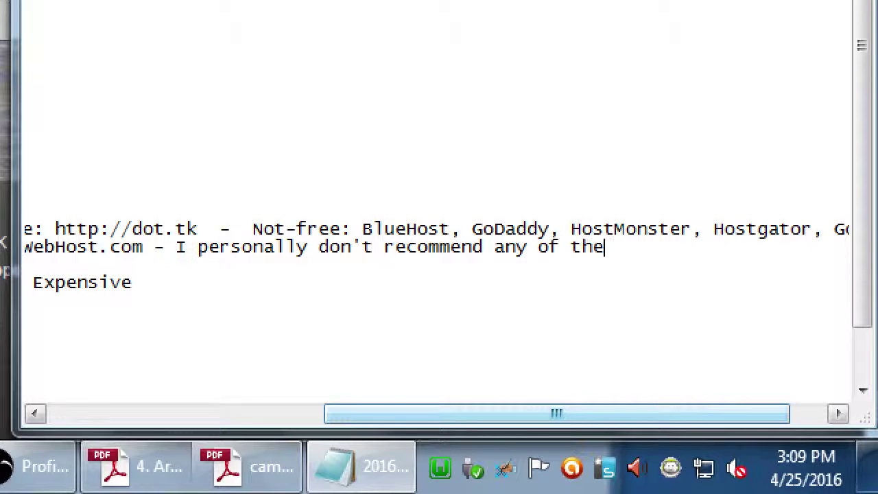
key(BackSpace)
key(BackSpace)
text('small' providers))
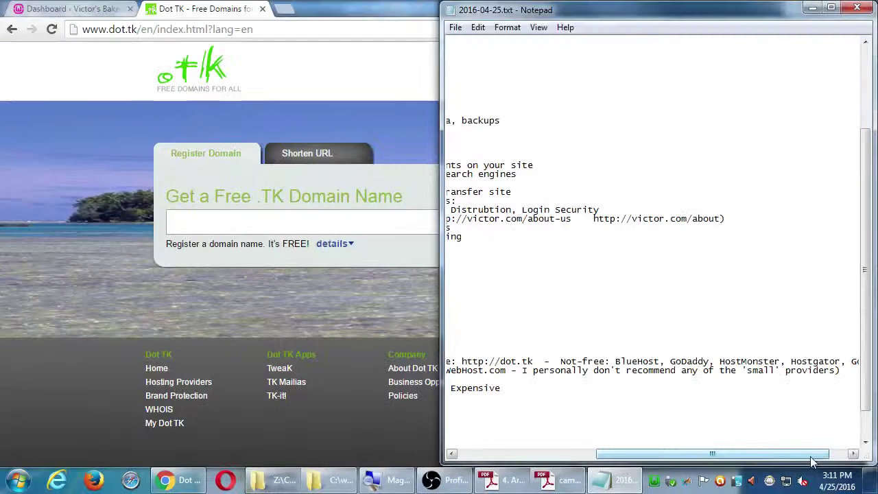
Maximize the notes window and add "(Easiest: Get from the same provider)" at the end of the SSL option line
key(super+Up)
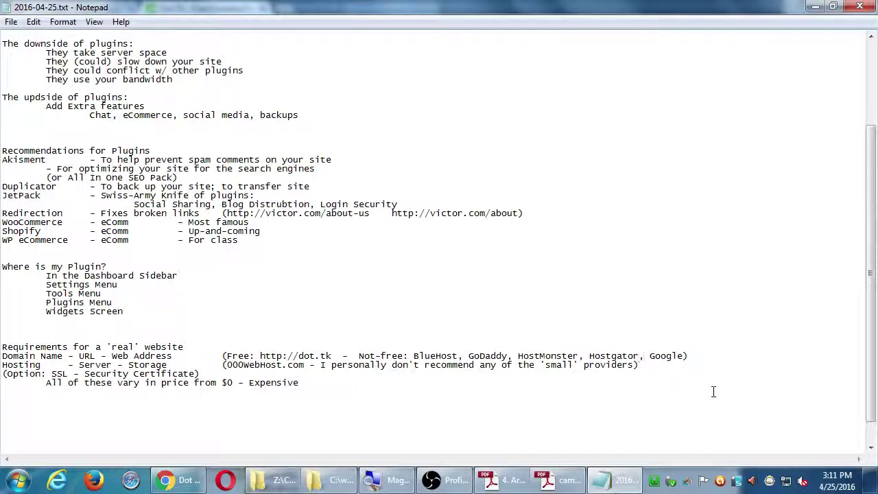
key(Down)
key(Down)
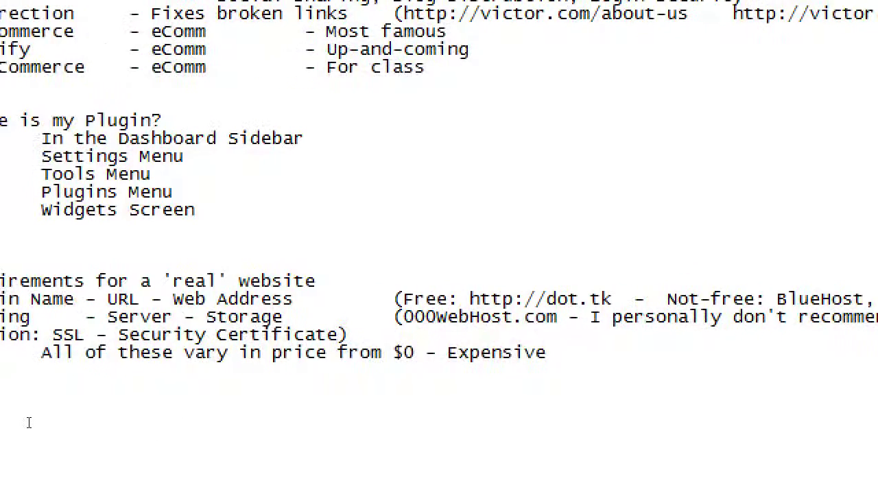
text((Easiest: Get from the same provider))
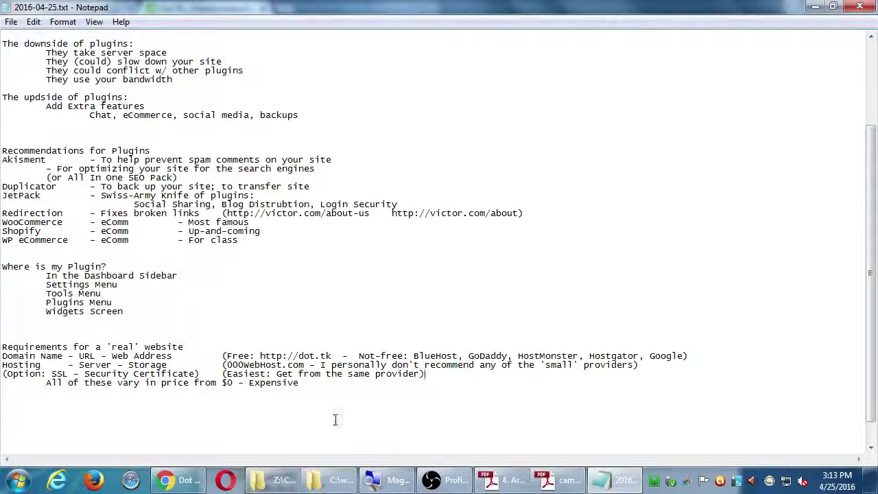
Switch to Chrome and go to hostgator.com in the Dot TK tab
click(200, 481)
click(240, 29)
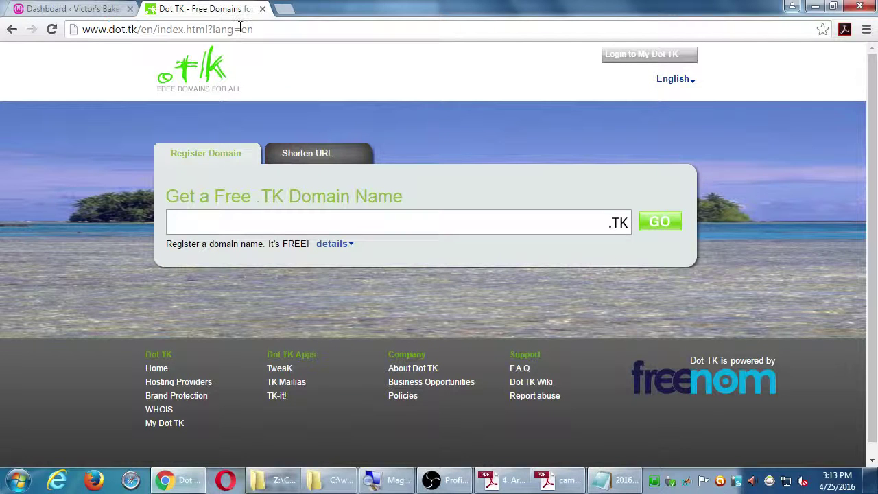
click(239, 28)
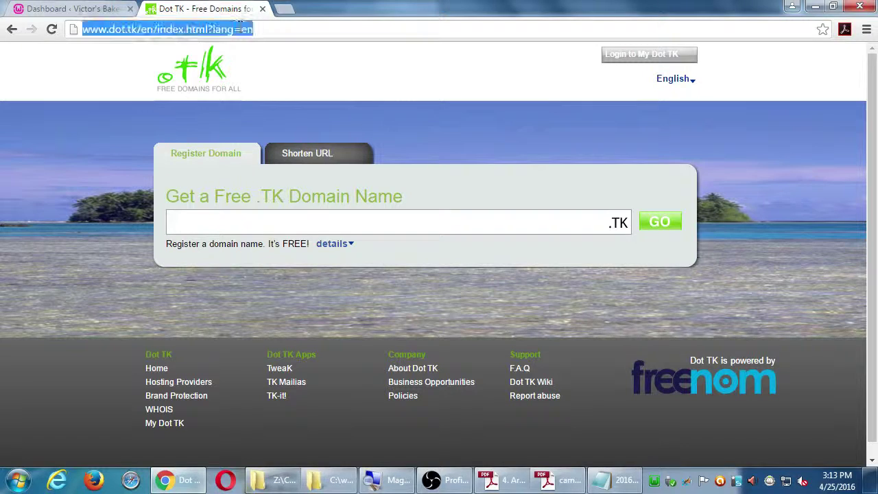
text(hostga)
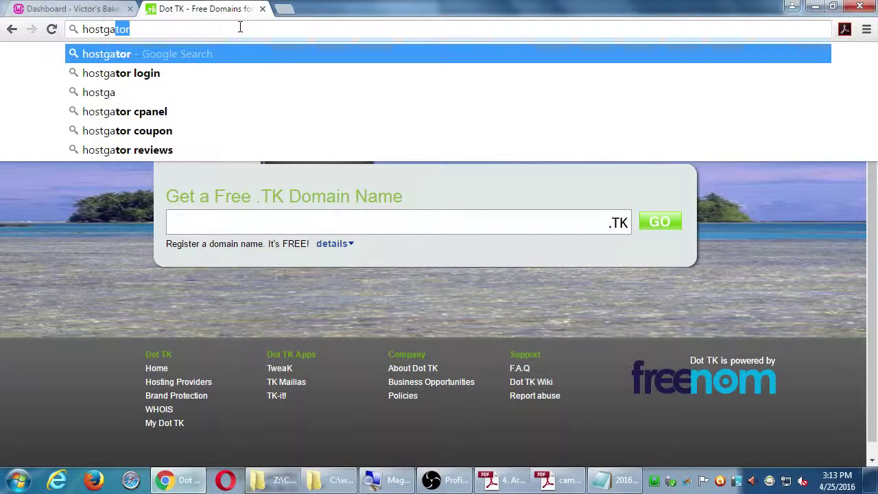
text(tor.com)
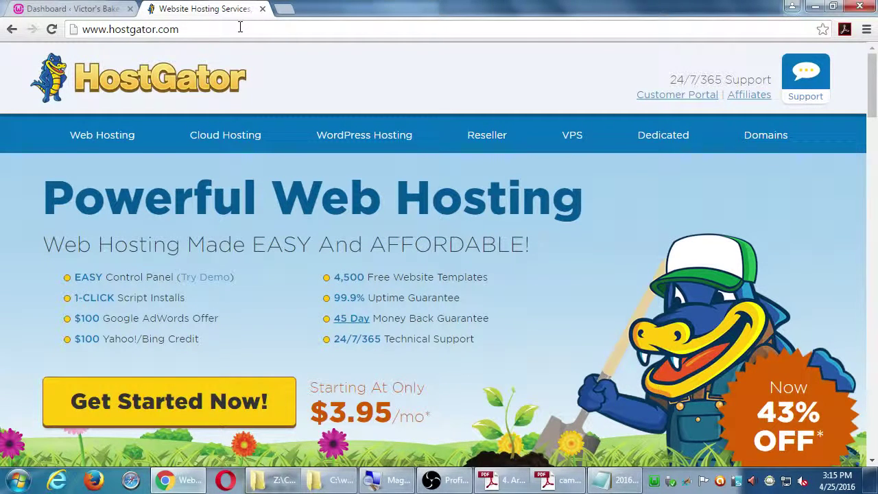
Examine the starting prices of the WordPress, VPS and Dedicated hosting plans, highlighting the Dedicated price
scroll(278, 256, down, 5)
scroll(298, 262, down, 3)
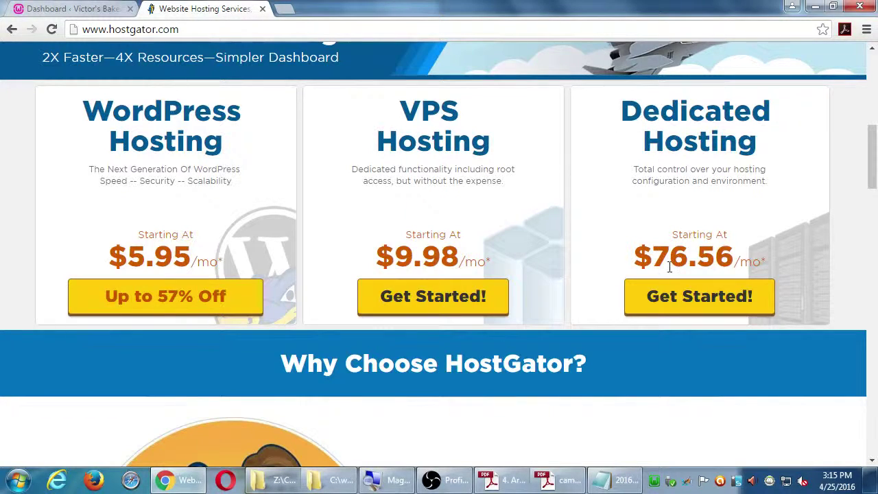
drag(650, 261, 689, 261)
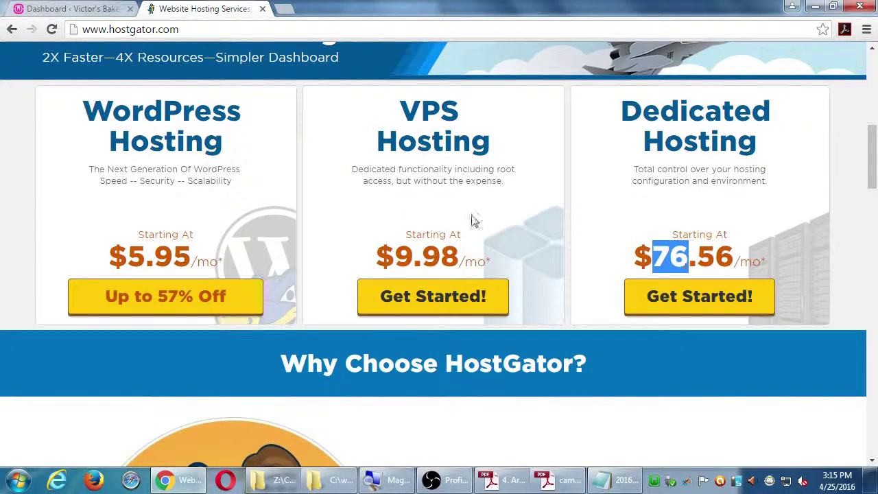
scroll(453, 289, up, 6)
scroll(447, 290, up, 1)
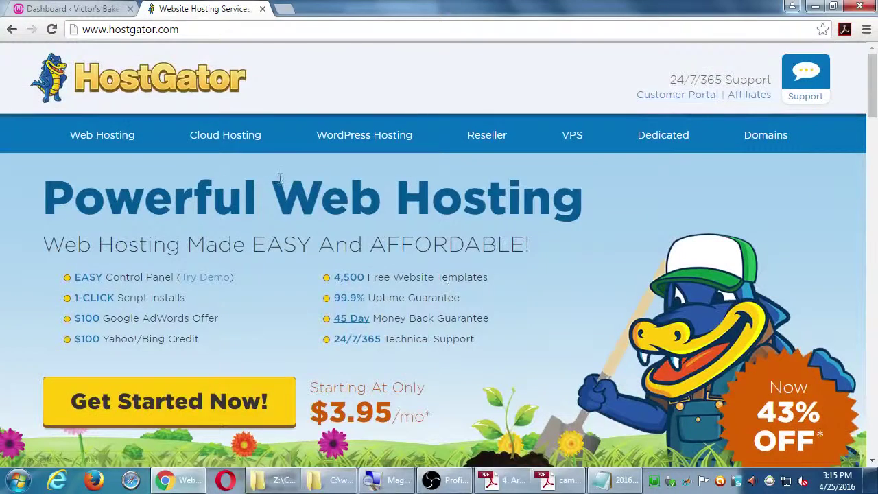
Open HostGator's shared Web Hosting page and look over its plans, features and supported applications
click(117, 139)
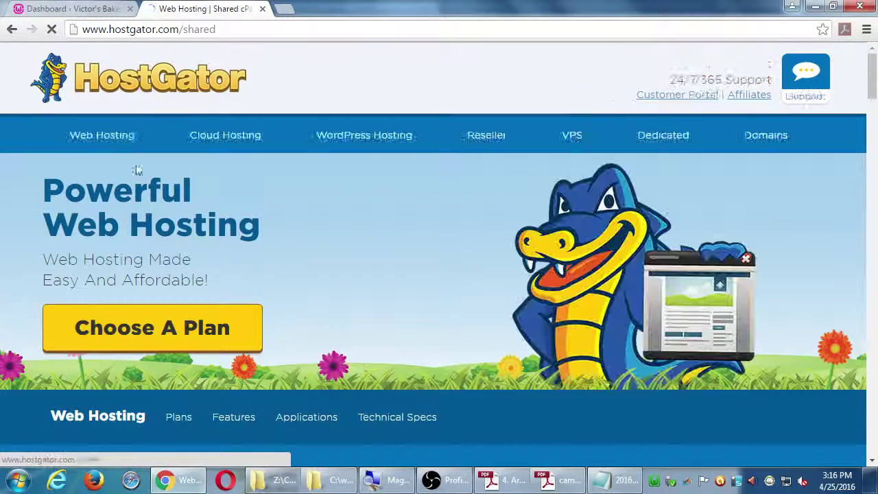
click(205, 329)
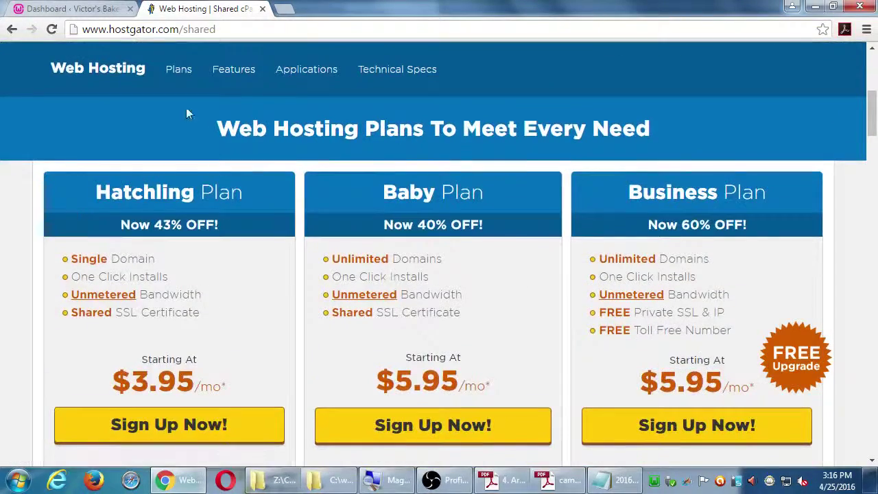
click(237, 72)
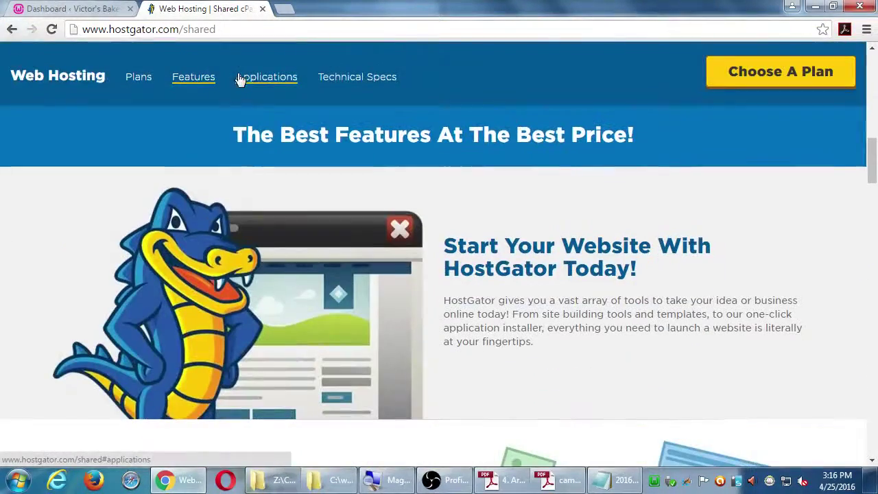
scroll(92, 282, down, 5)
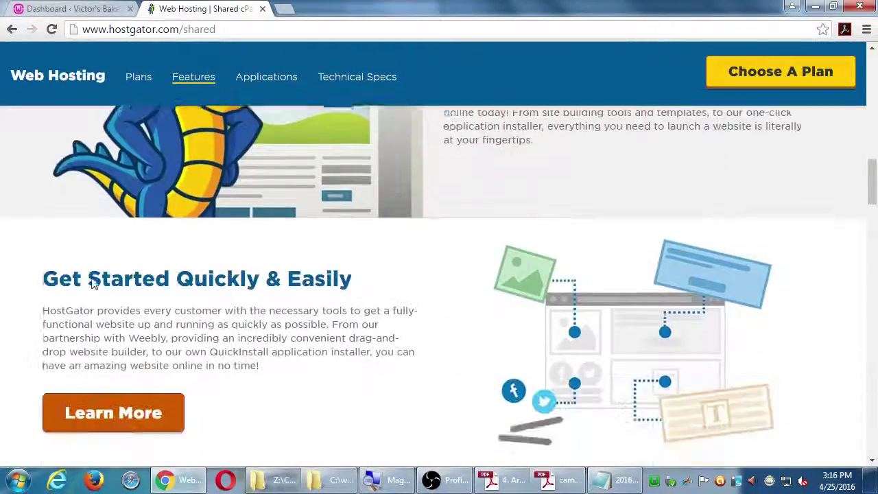
scroll(91, 280, down, 5)
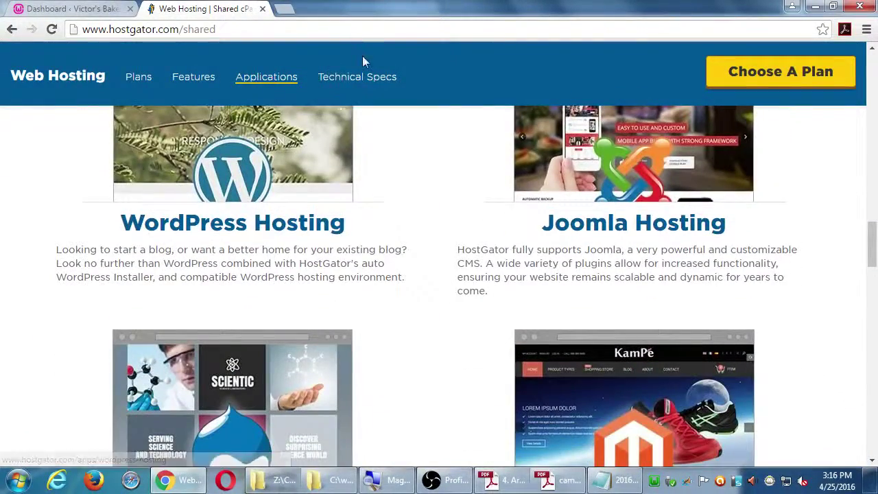
Examine HostGator's Technical Specs for hosting features, free extras, cPanel, databases, email and support, ending back at the page header
click(358, 77)
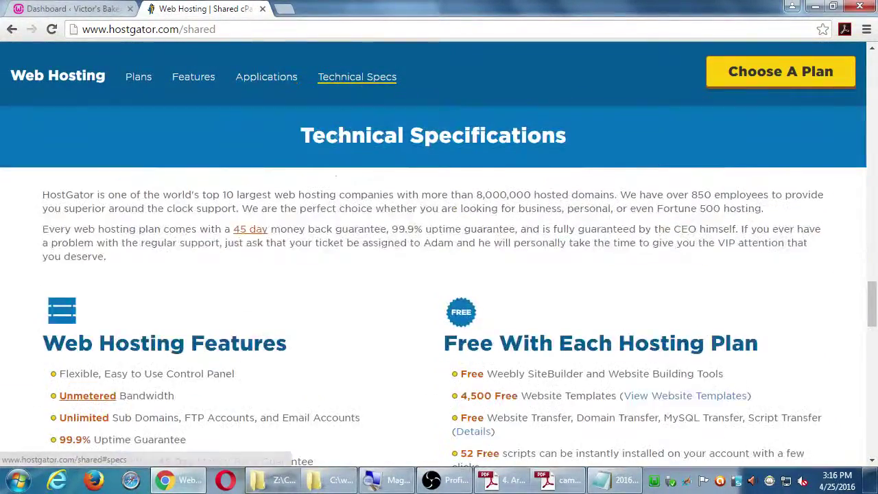
scroll(326, 301, up, 1)
scroll(326, 301, down, 2)
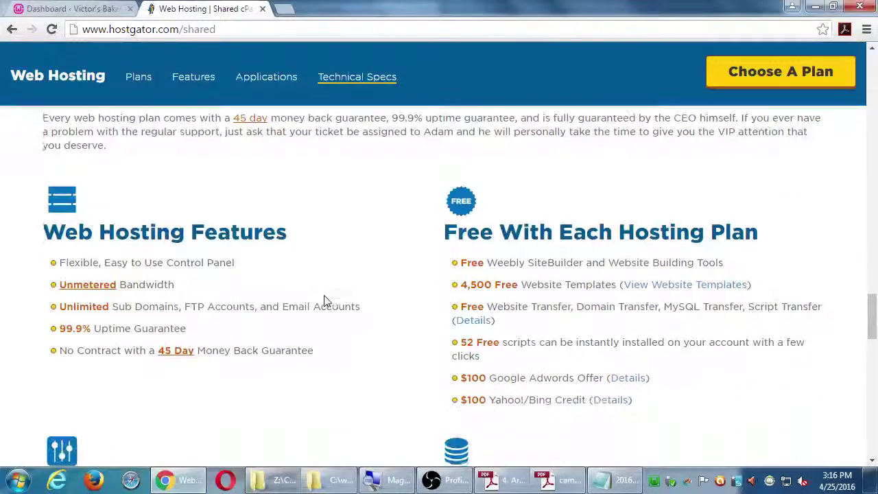
scroll(326, 302, down, 2)
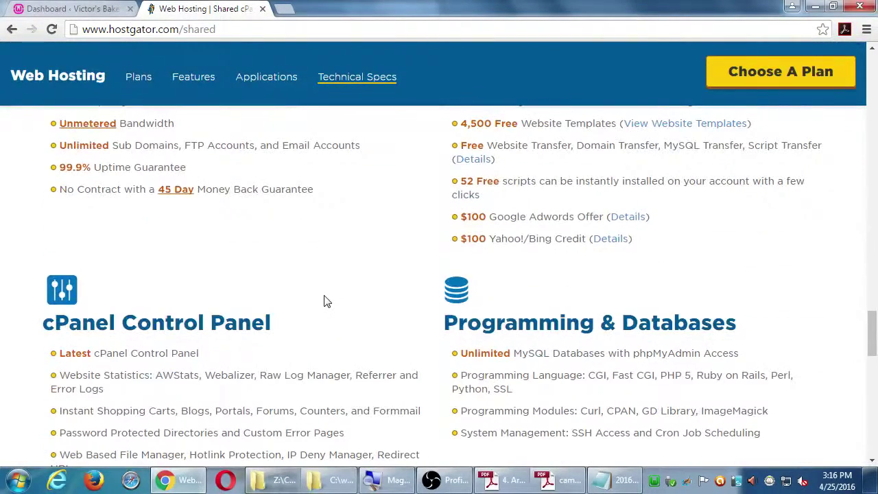
scroll(326, 302, down, 4)
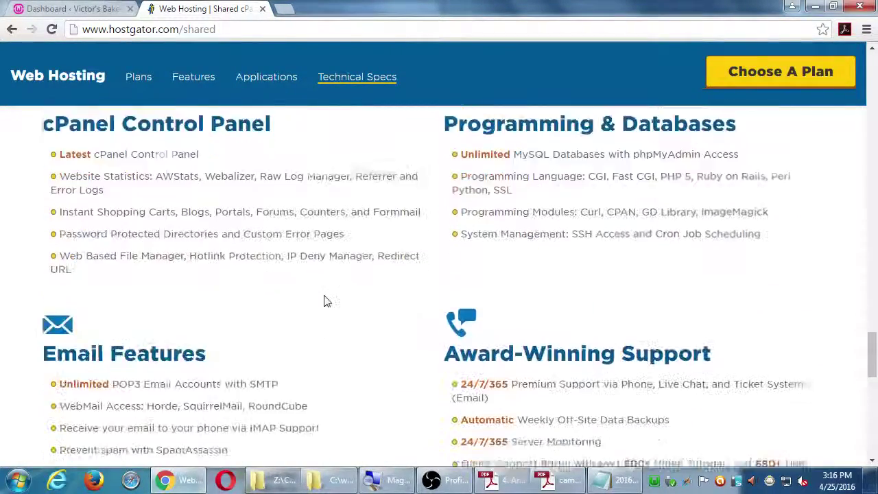
scroll(326, 302, down, 4)
scroll(325, 301, up, 3)
scroll(326, 301, up, 6)
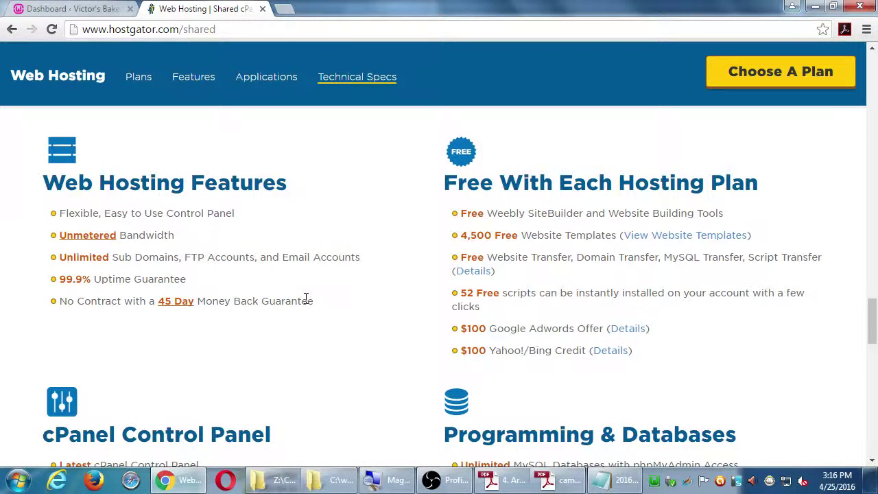
key(Home)
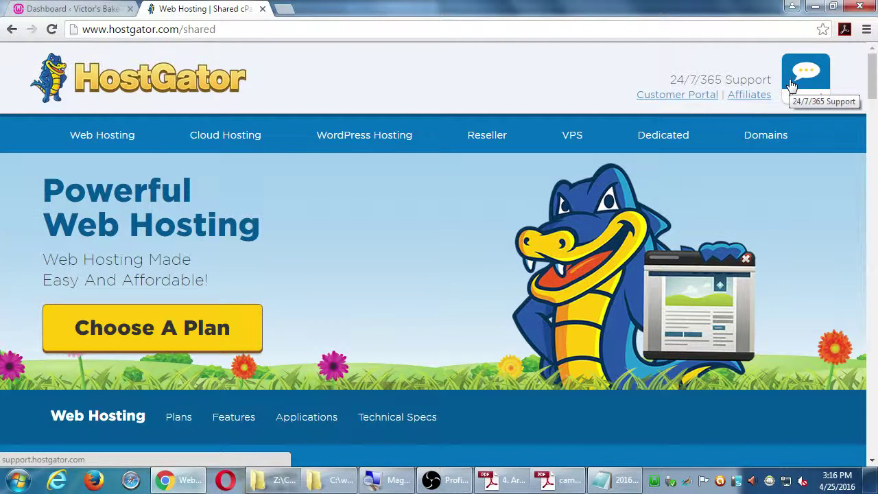
Go to bluehost.com and open its shared hosting product page
click(409, 28)
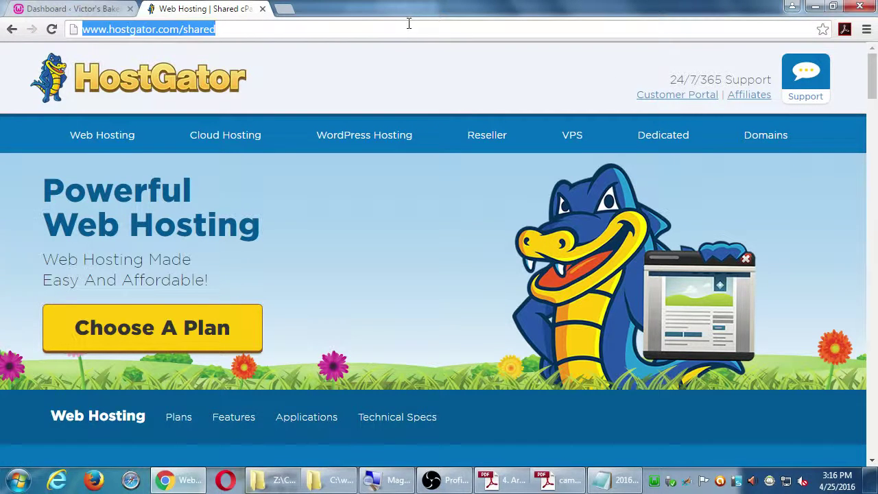
text(bluehost.com)
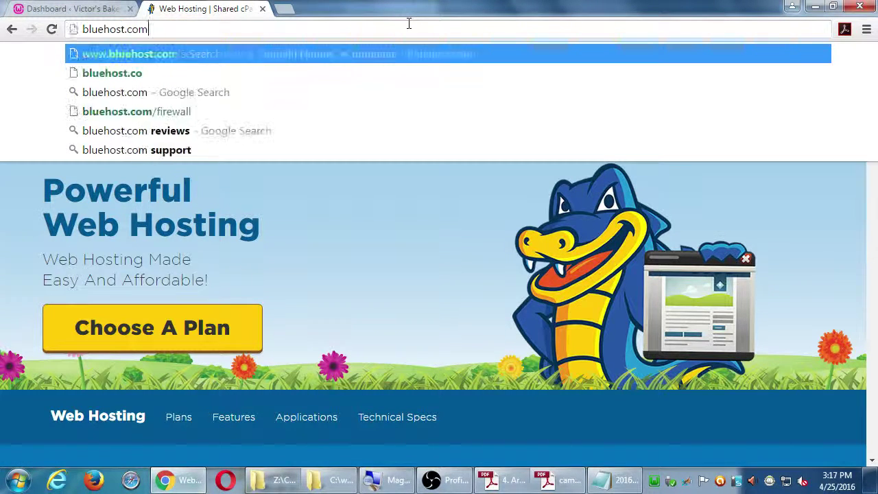
key(Return)
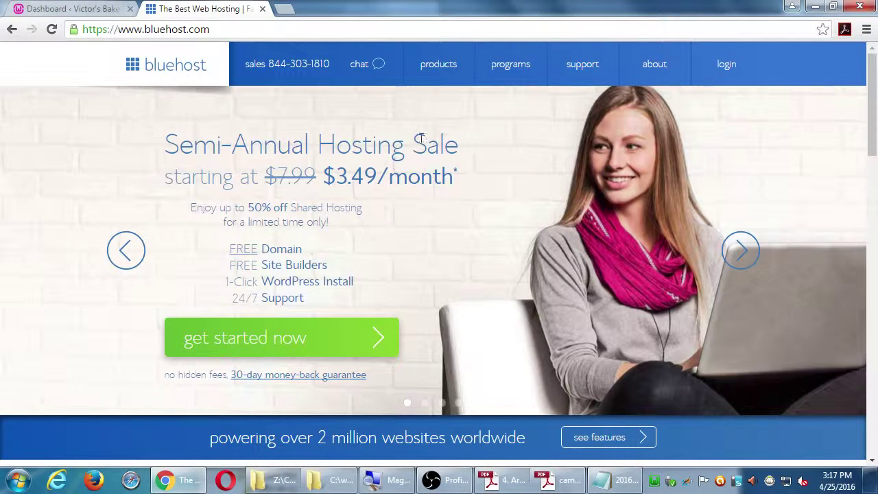
mouse_move(463, 81)
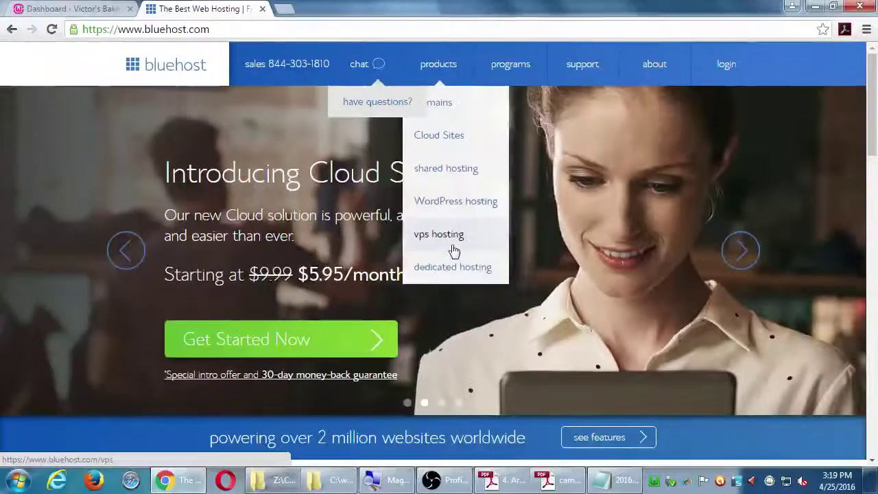
click(464, 171)
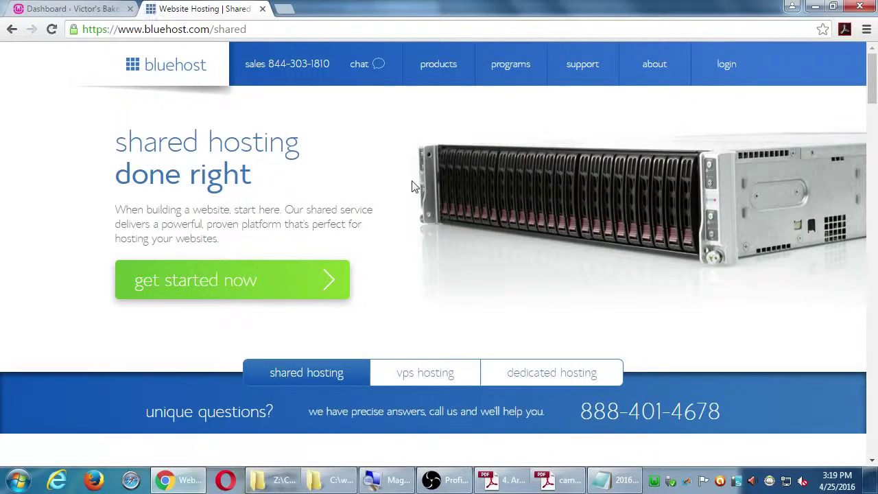
Compare the prices, limits and extras of Bluehost's basic, plus and business pro shared hosting plans
scroll(363, 209, down, 2)
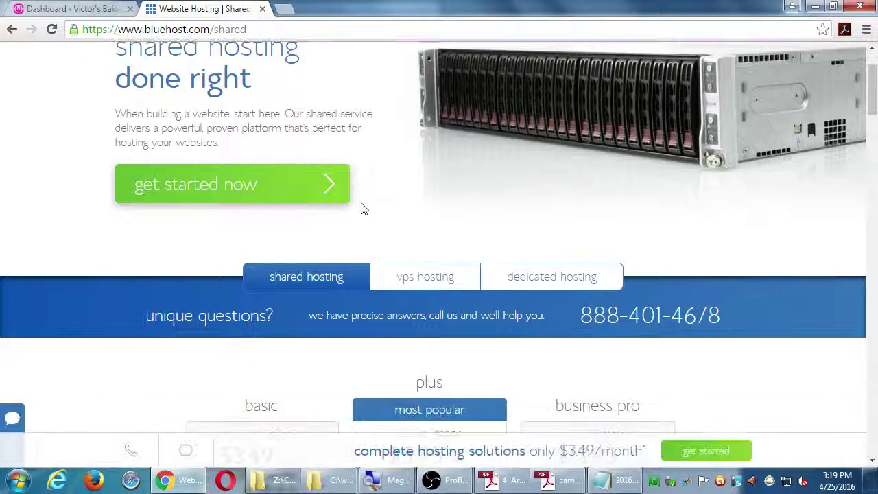
scroll(364, 209, down, 2)
scroll(363, 209, down, 1)
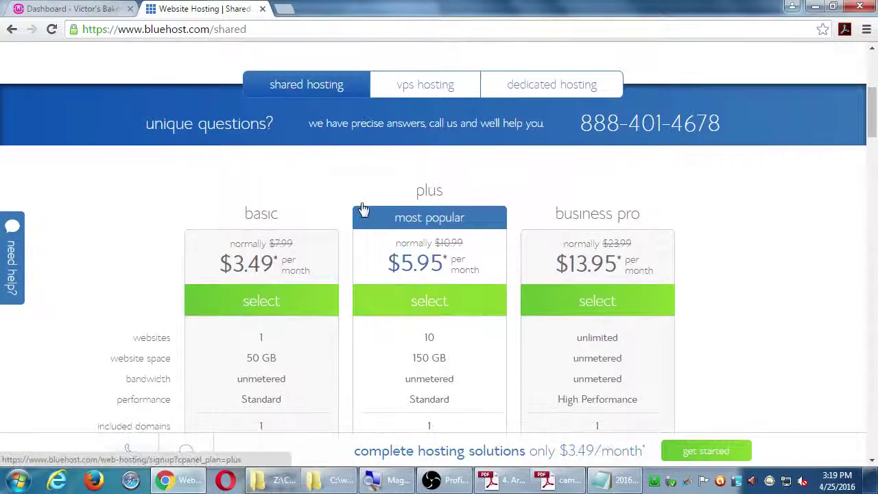
scroll(363, 209, down, 1)
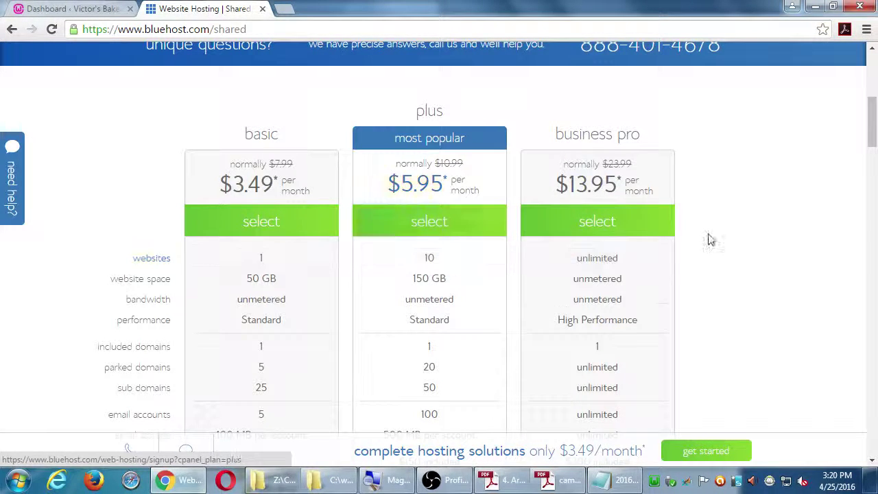
scroll(718, 248, down, 3)
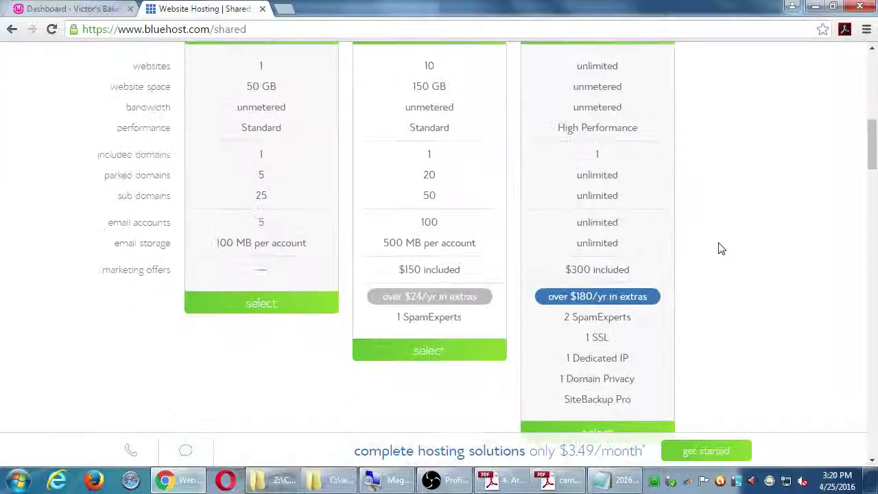
scroll(719, 249, down, 1)
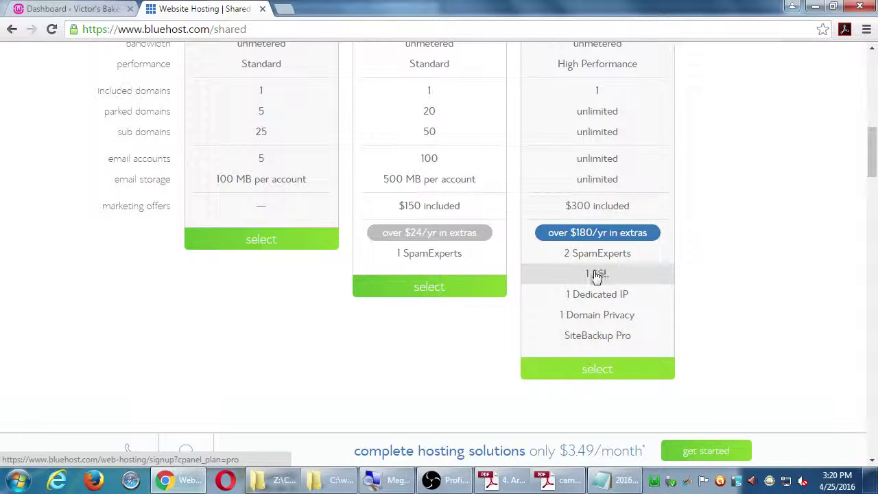
scroll(637, 176, up, 3)
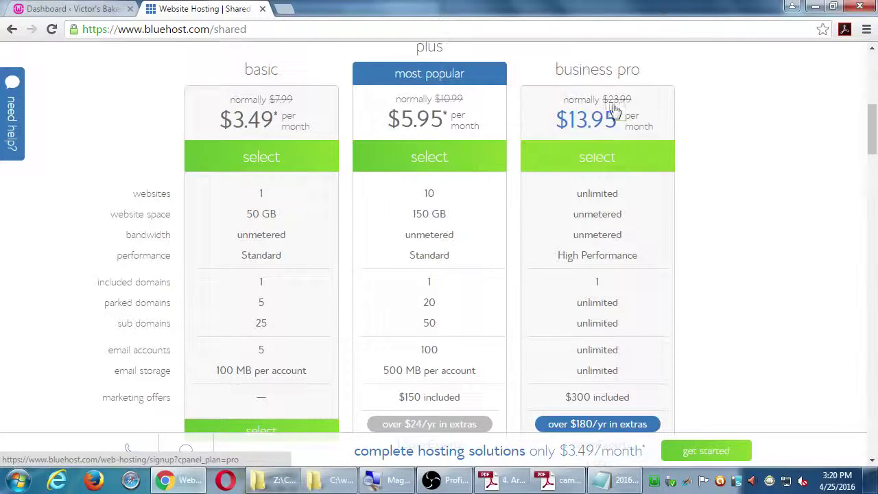
Open Bluehost's VPS hosting page from the scalability section and examine the standard to ultimate plan prices
scroll(785, 308, down, 3)
scroll(786, 309, down, 9)
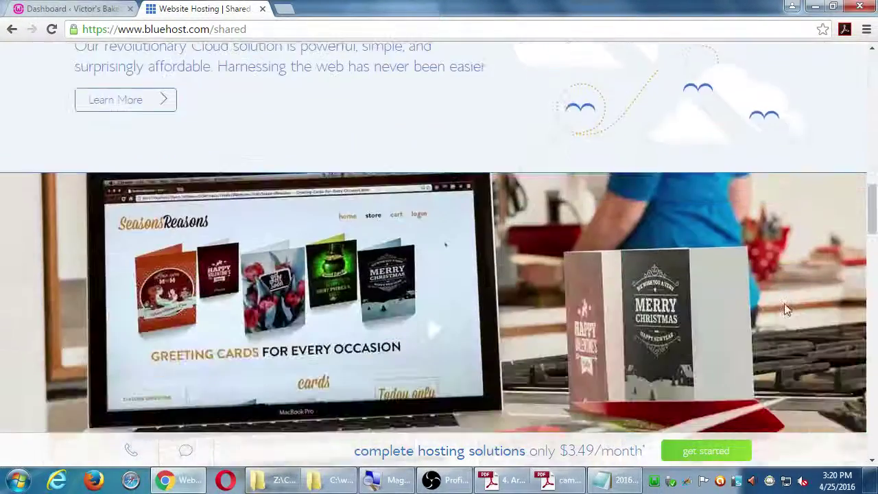
scroll(787, 309, down, 8)
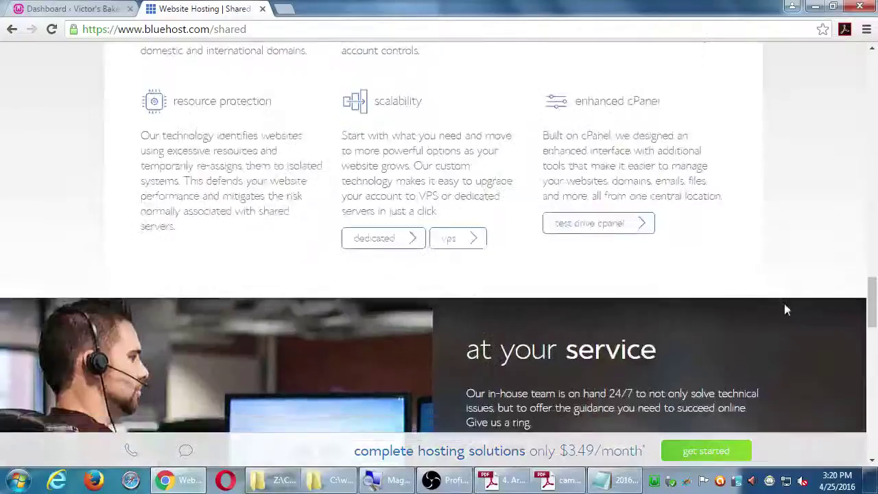
scroll(786, 308, down, 2)
scroll(786, 308, up, 4)
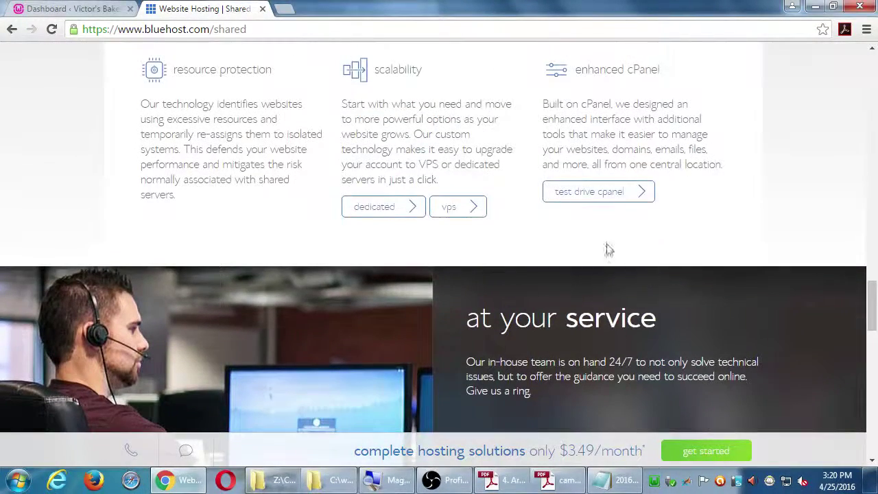
click(458, 214)
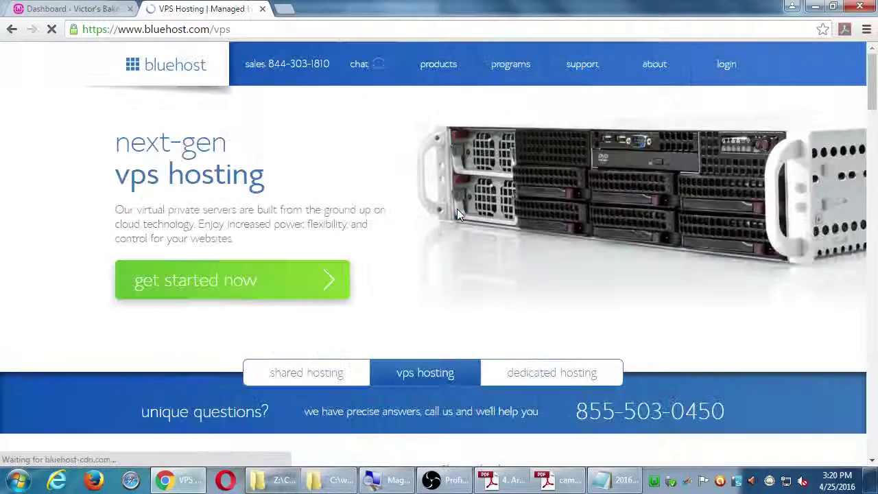
scroll(419, 308, down, 1)
scroll(393, 295, down, 6)
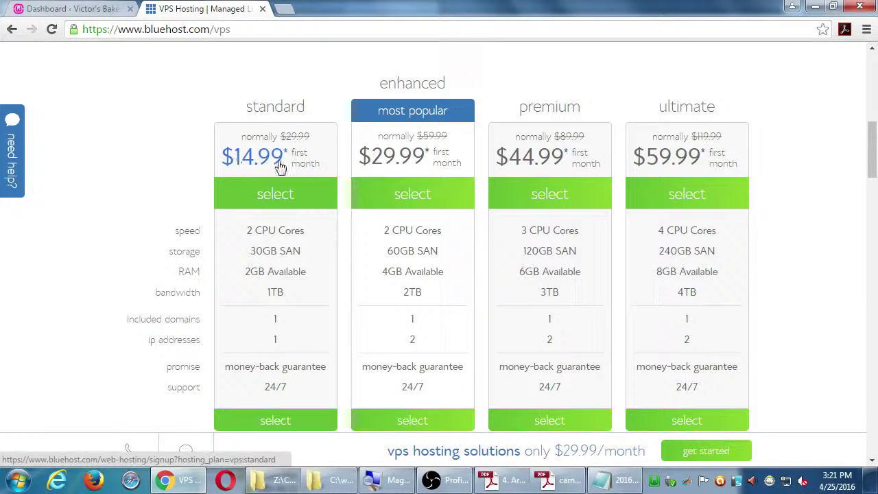
Return to Bluehost's shared hosting plans, and consult the website requirements notes in Notepad before coming back to Chrome
key(alt+Left)
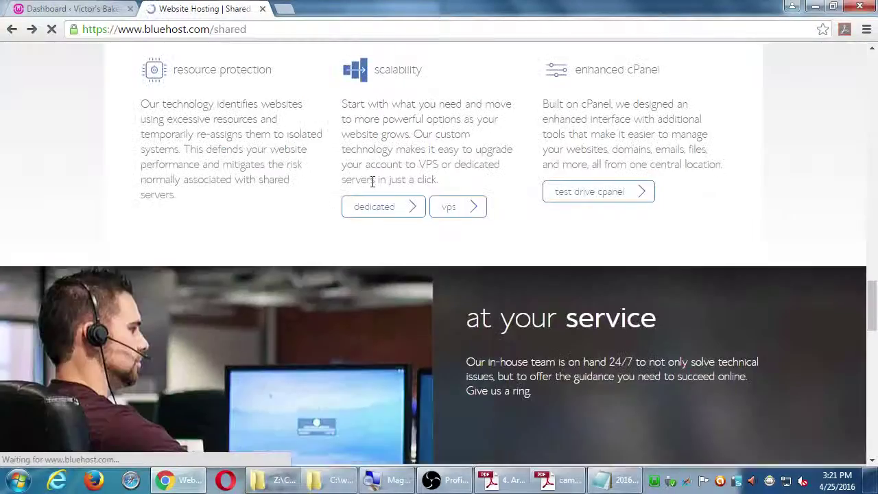
scroll(388, 203, up, 15)
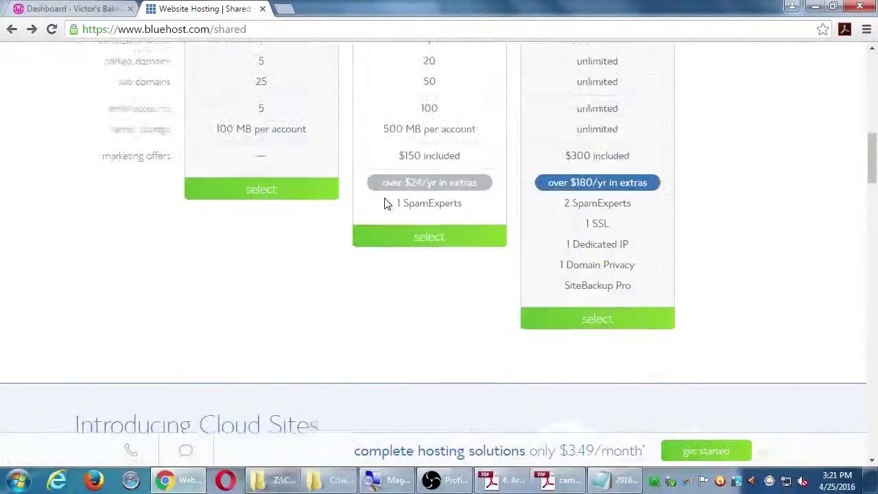
scroll(605, 133, down, 1)
scroll(609, 133, up, 1)
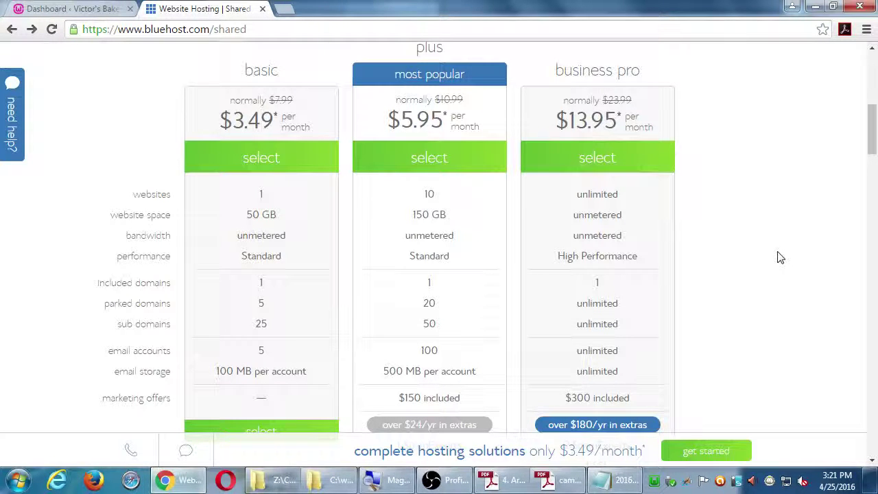
click(614, 479)
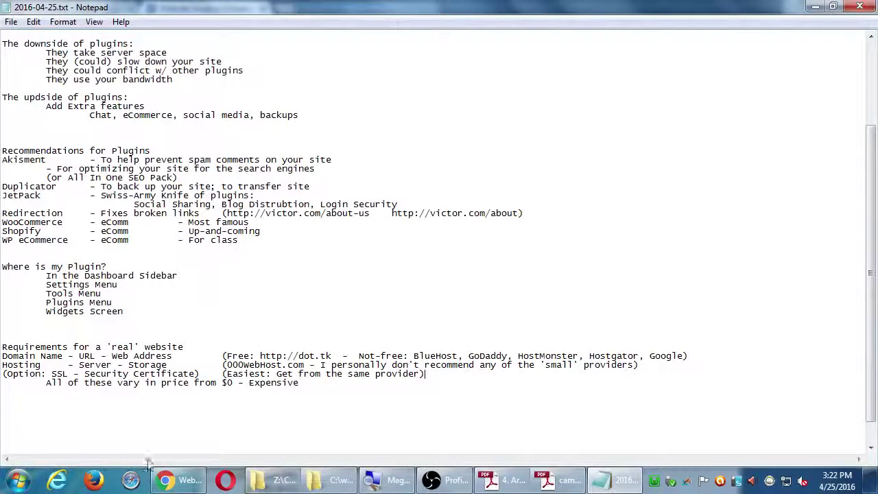
click(170, 480)
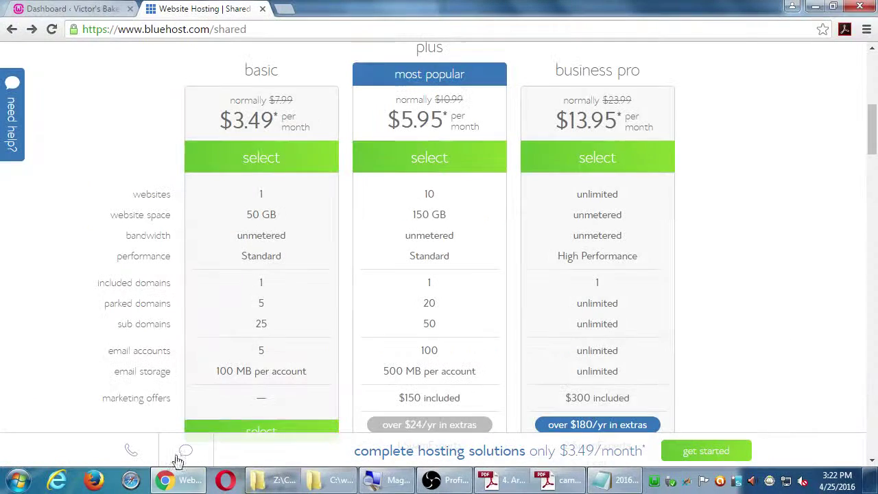
Read Bluehost's usage policy on disk space, bandwidth, normal operation and the constraints on websites, domain names and email
scroll(357, 370, up, 1)
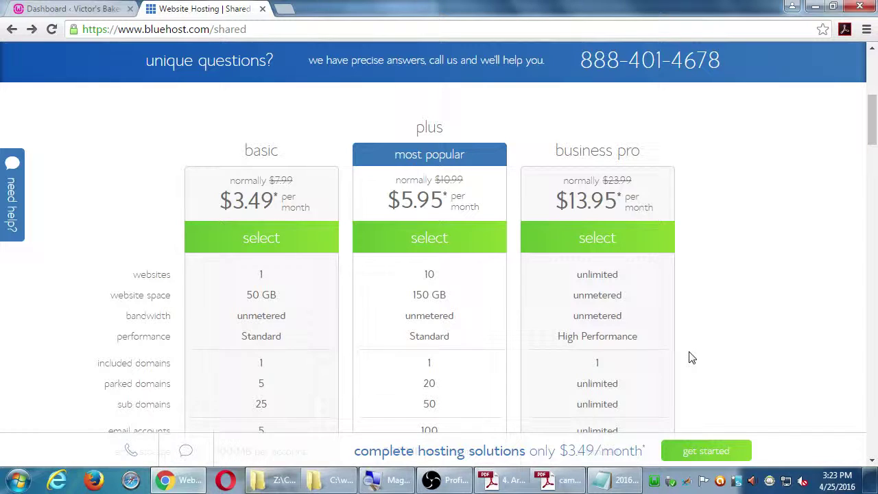
click(126, 387)
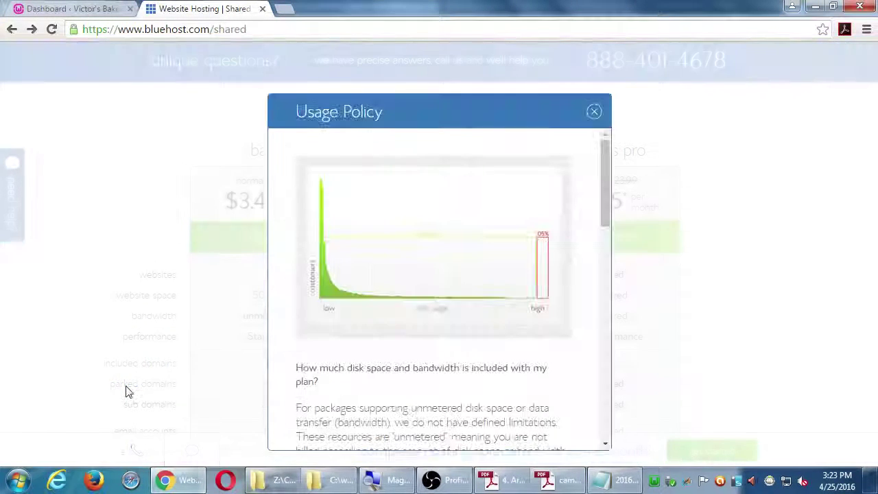
scroll(505, 314, down, 5)
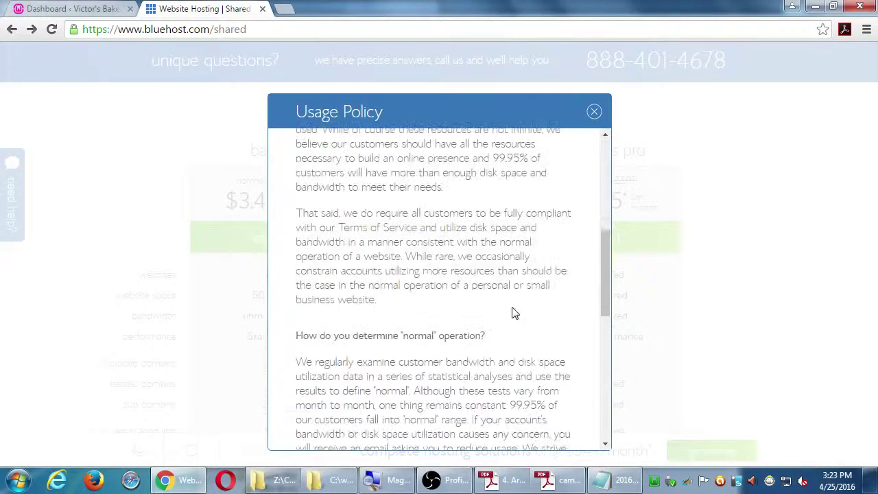
scroll(514, 313, down, 5)
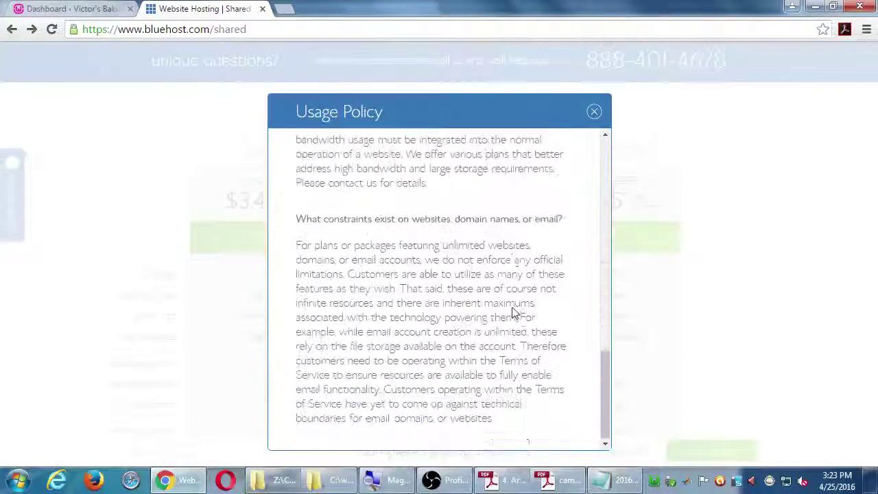
click(76, 363)
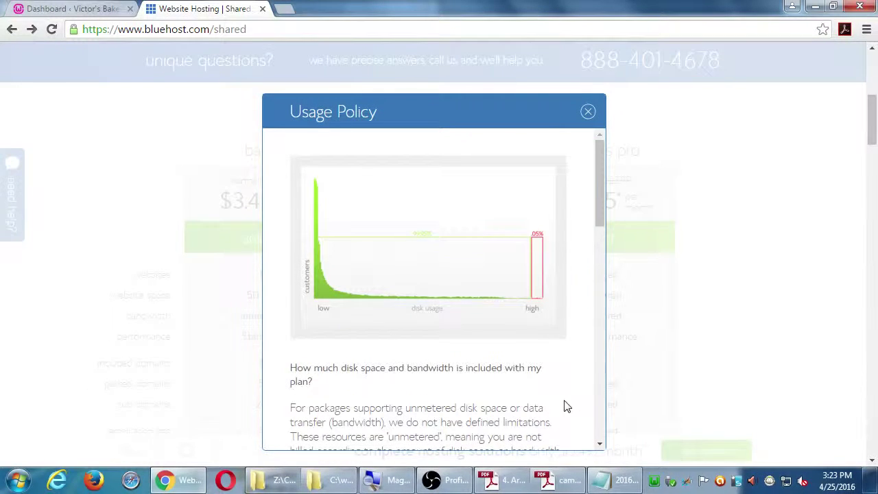
scroll(567, 406, down, 7)
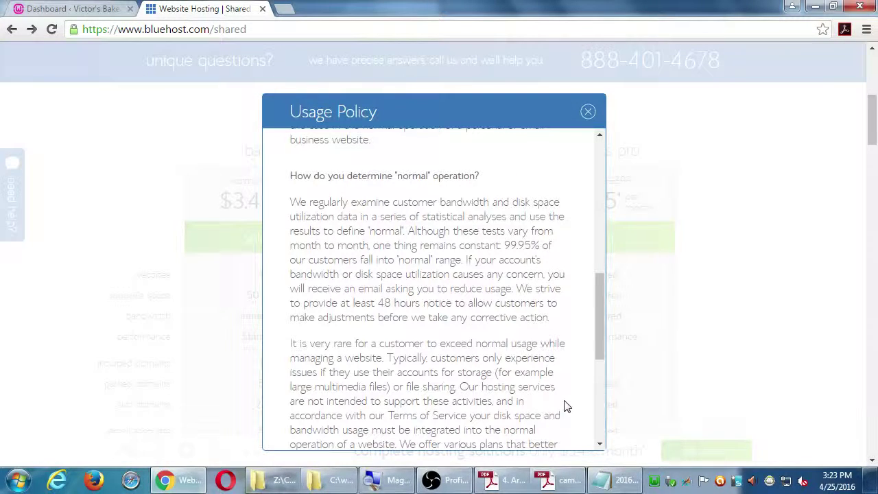
scroll(567, 406, down, 5)
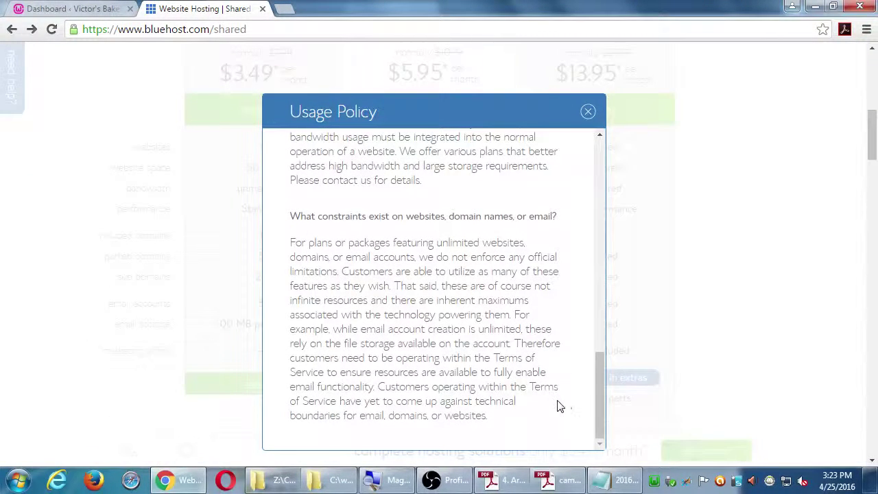
click(770, 327)
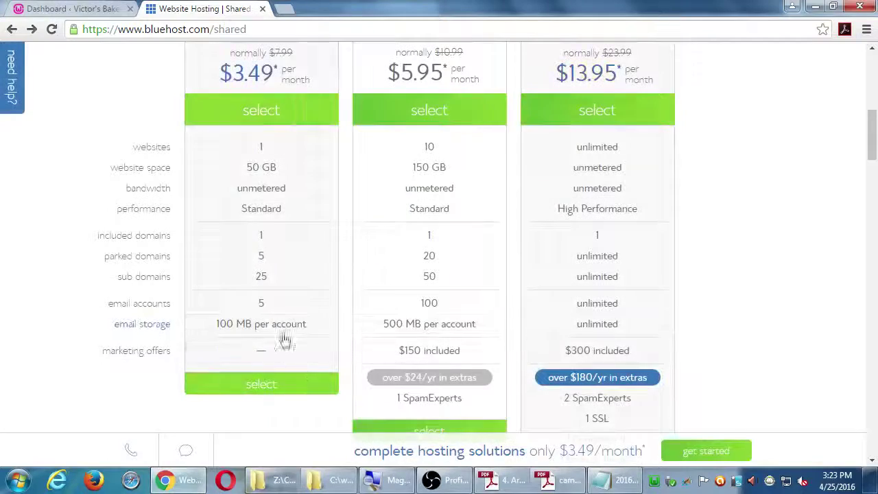
Review the plan extras and the rest of Bluehost's shared hosting page, and check the system calendar from the WordPress dashboard
scroll(668, 328, down, 2)
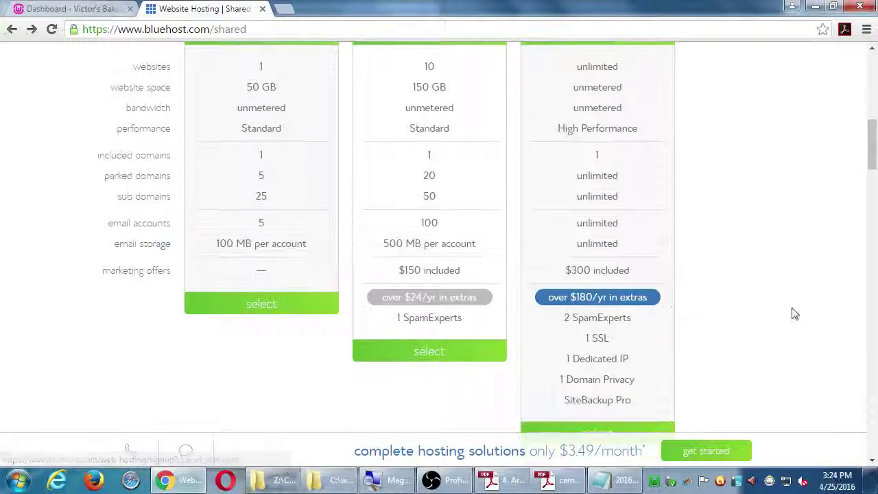
scroll(795, 313, down, 6)
scroll(794, 308, down, 4)
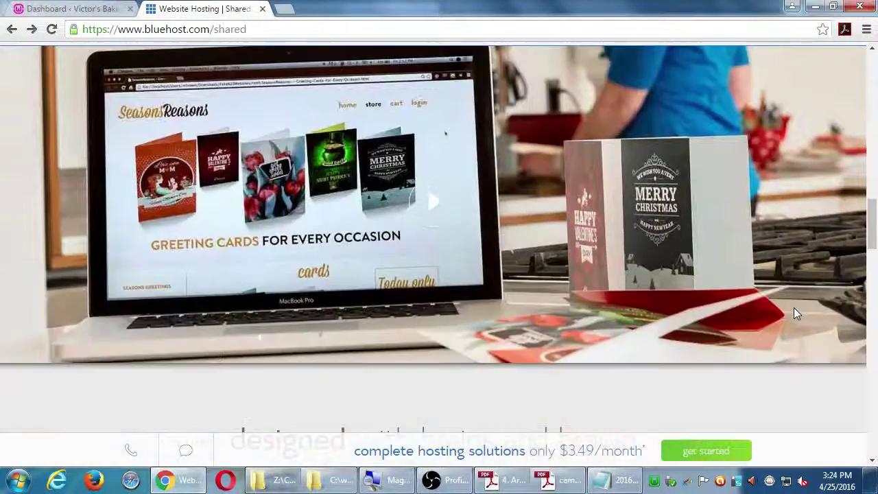
scroll(794, 308, up, 15)
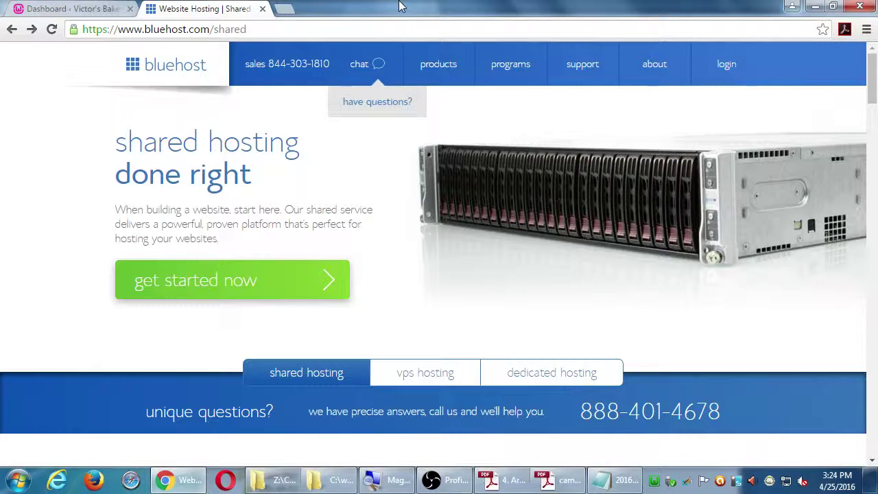
click(41, 8)
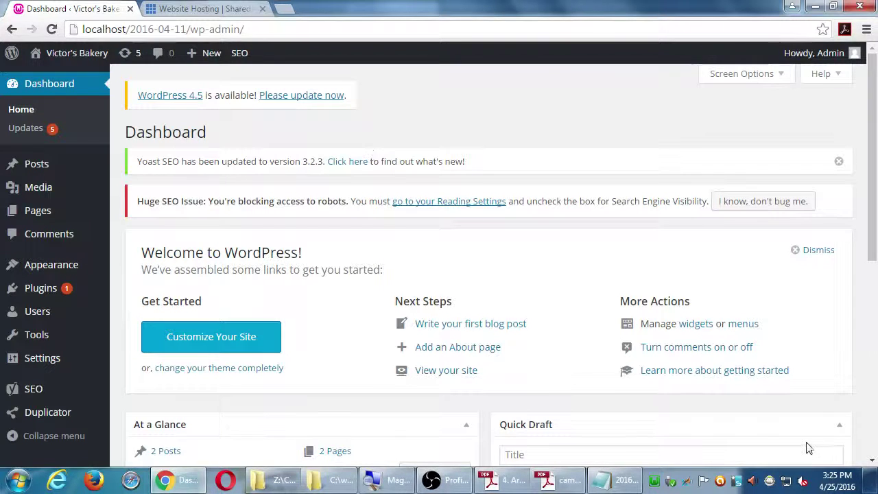
click(835, 484)
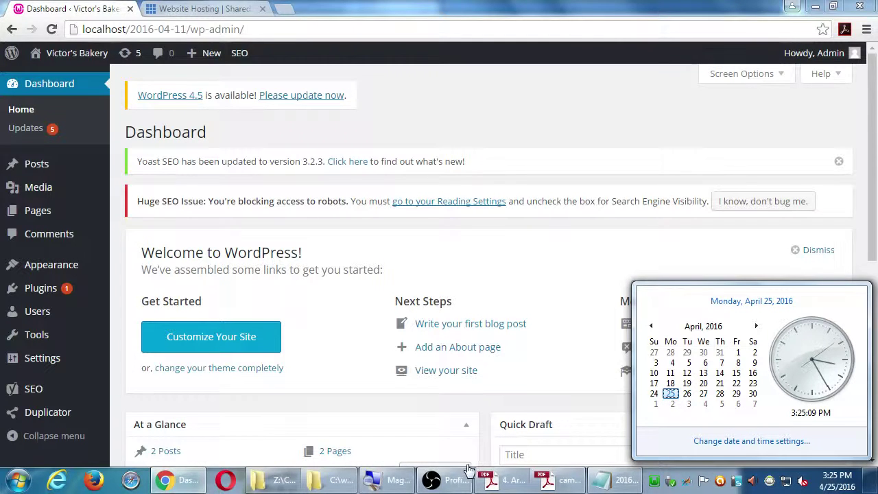
Go to sdce.edu in a new browser tab and open its class schedule through Take a Class
click(444, 7)
key(ctrl+t)
text(sdce.edu)
key(Return)
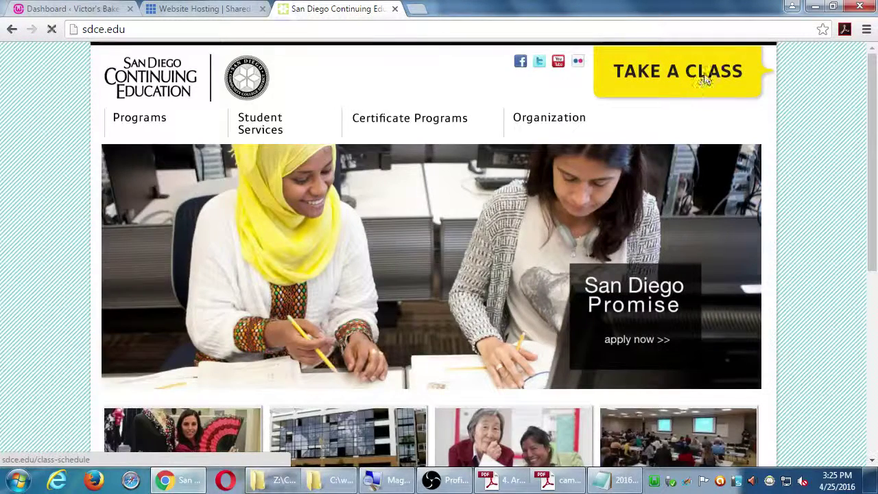
click(705, 81)
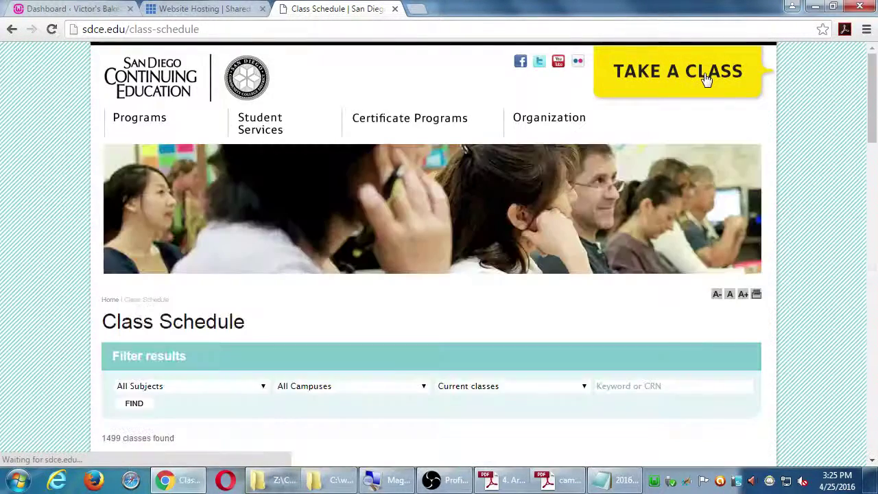
Search the current classes at all campuses by the instructor's surname and look through the class list
click(714, 385)
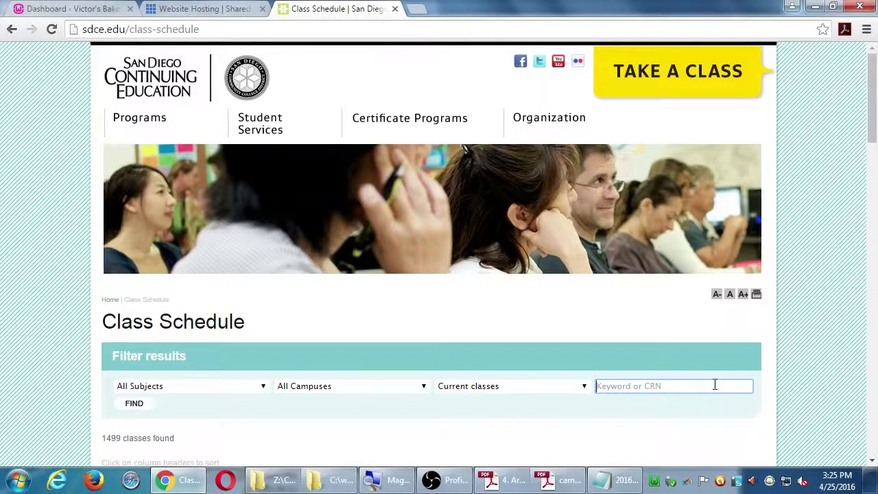
text(carmpos)
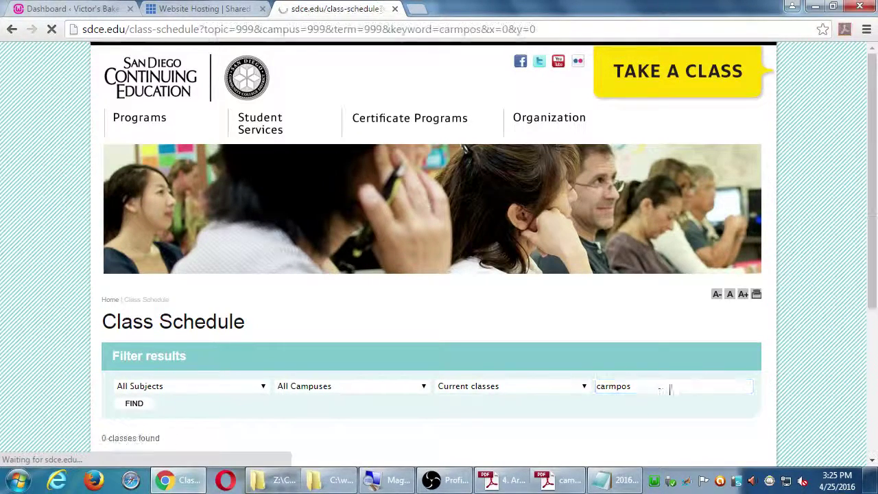
double_click(613, 385)
text(campos)
key(Return)
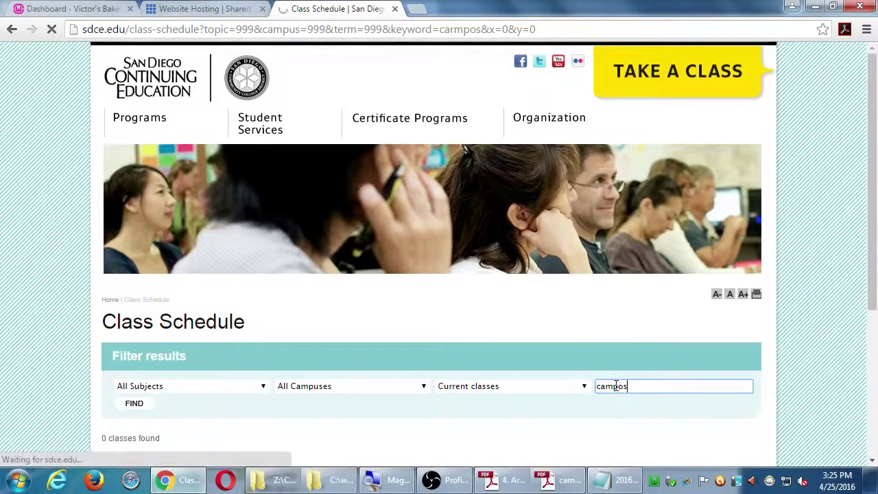
scroll(583, 367, down, 3)
scroll(447, 346, down, 3)
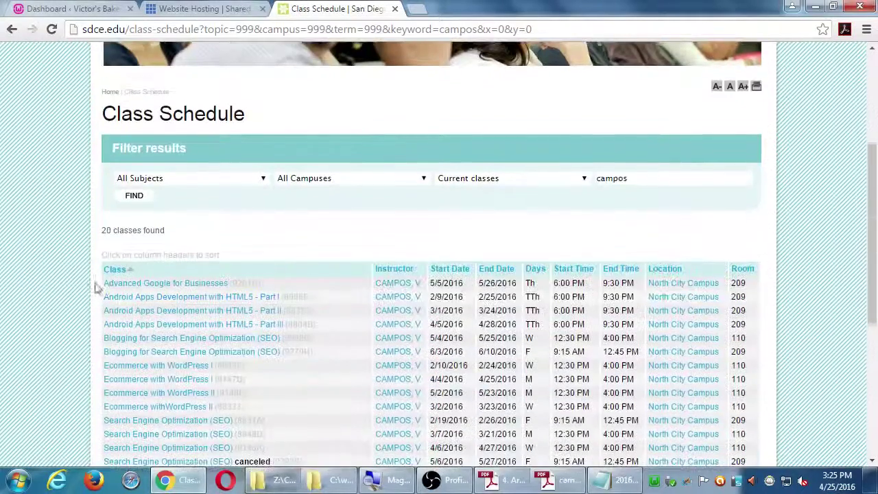
scroll(50, 323, down, 1)
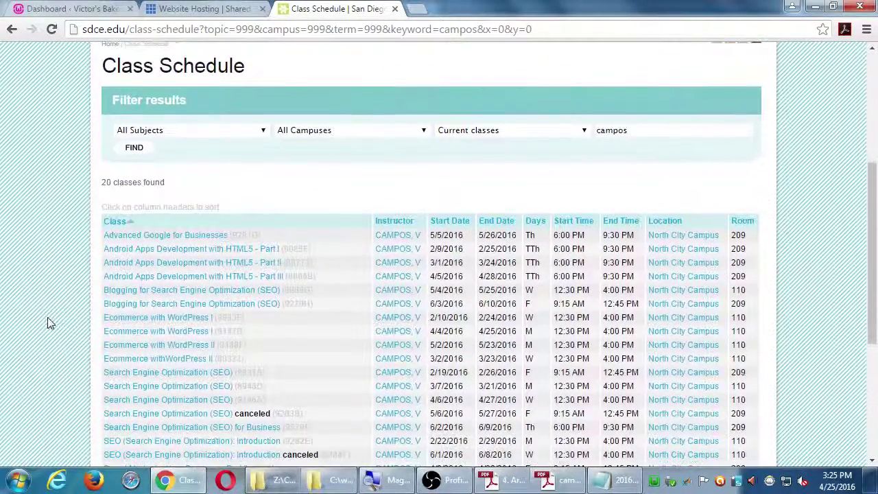
scroll(48, 323, up, 1)
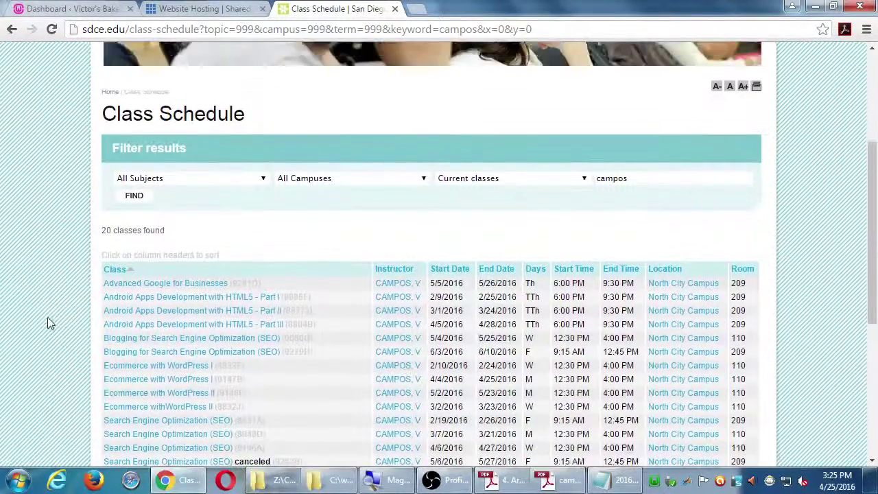
Sort the classes by start date and open the details of the Ecommerce with WordPress II class starting 5/2/2016
scroll(48, 322, down, 1)
click(456, 204)
scroll(36, 360, down, 5)
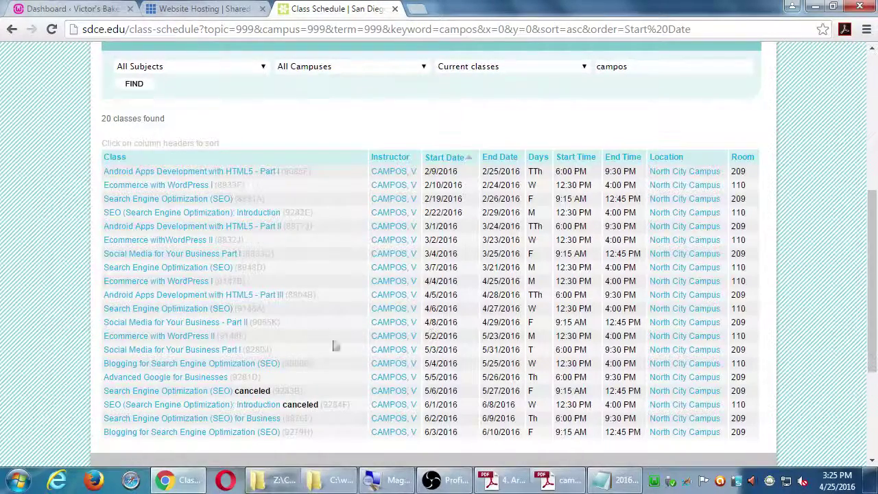
click(206, 338)
scroll(852, 334, down, 3)
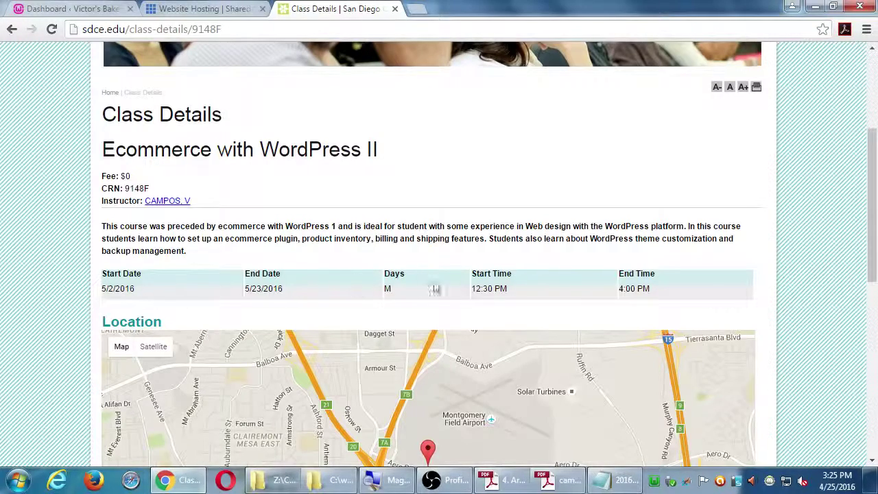
Look up May 2, 2016 in the system calendar for the class dates, and point out the class's CRN
click(848, 484)
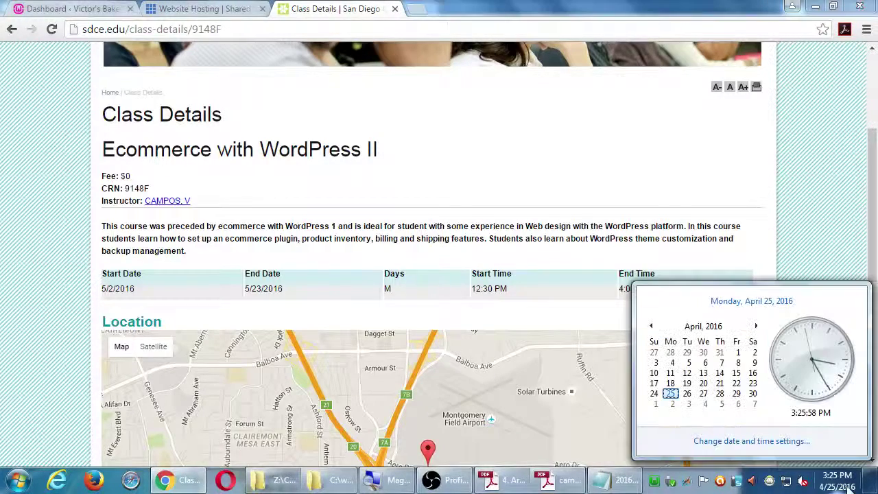
click(670, 404)
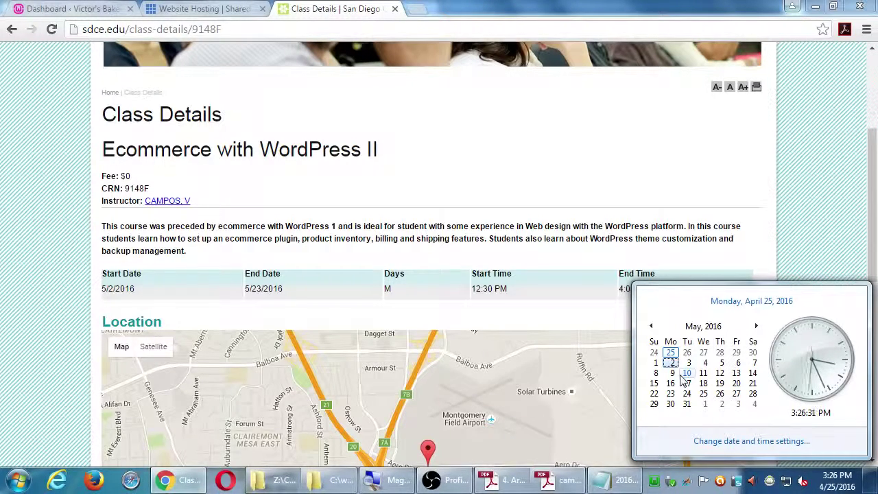
click(784, 231)
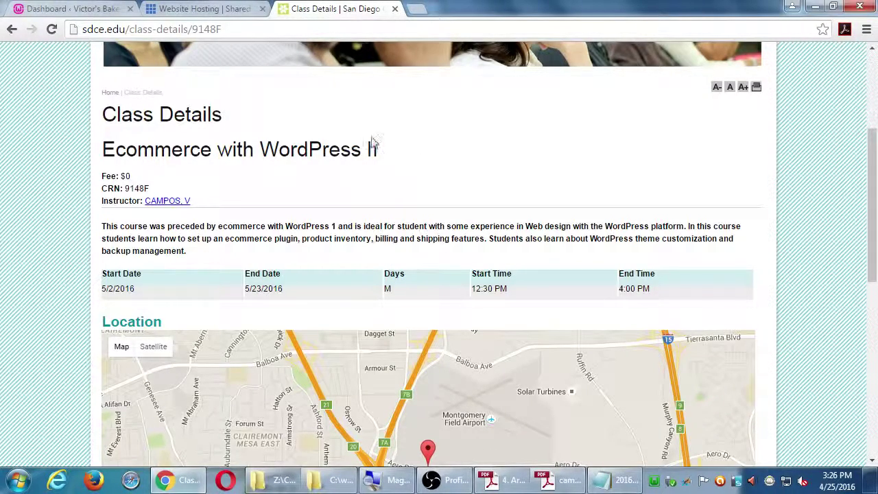
double_click(136, 188)
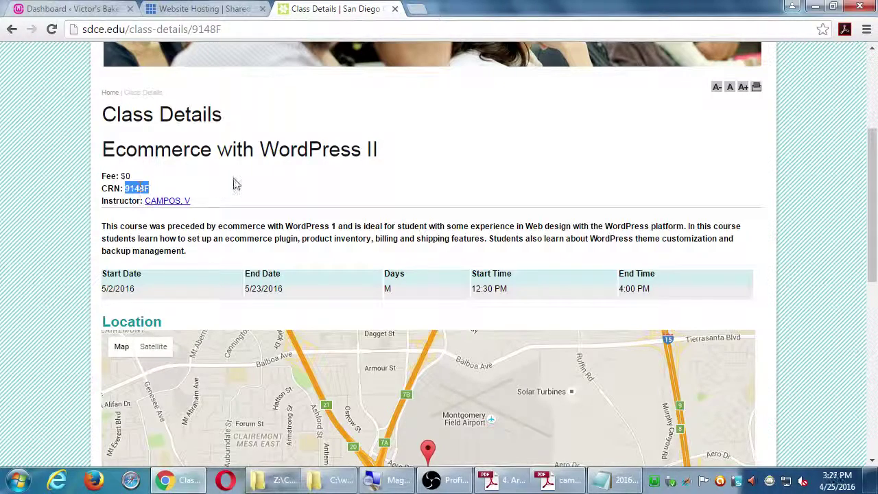
click(233, 183)
Switch to the Notepad notes, highlight the WP eCommerce plugin recommendation, and return to Chrome
click(612, 482)
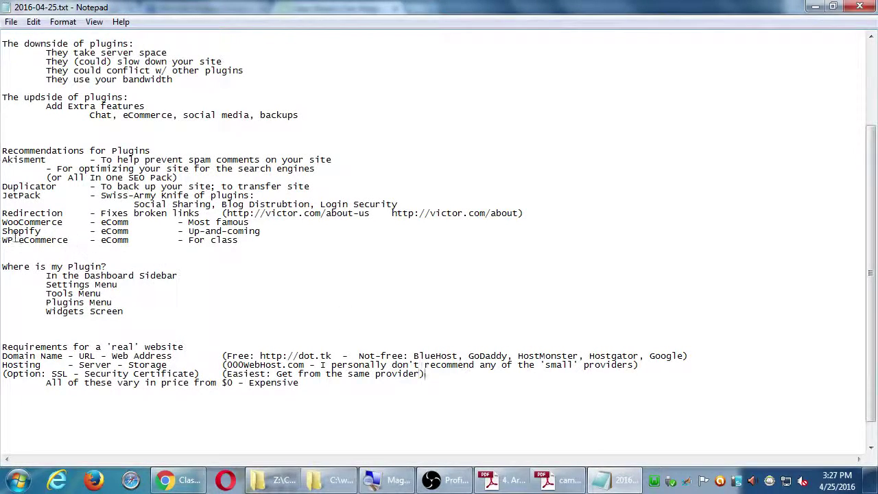
drag(2, 240, 245, 235)
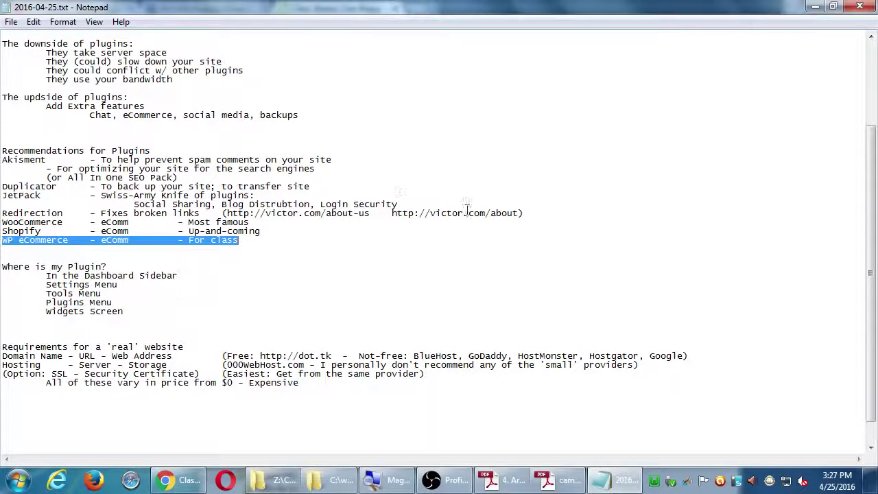
click(177, 480)
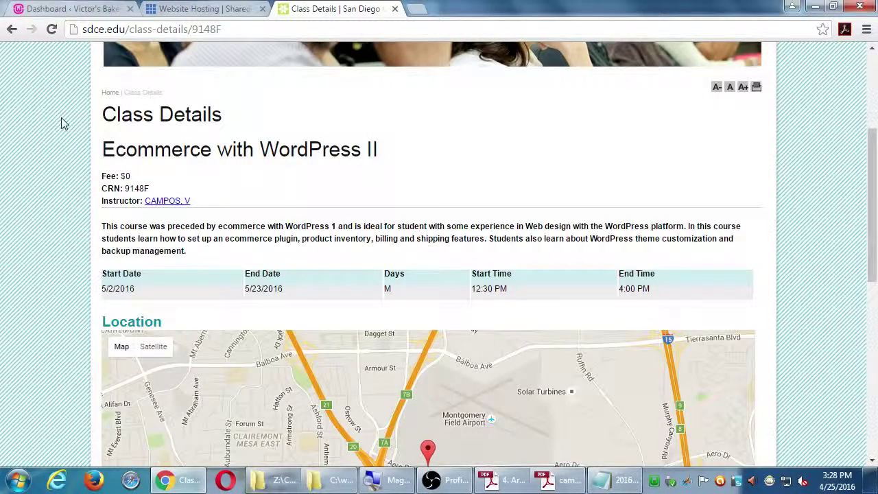
Close the class details and Bluehost pages, keeping only the WordPress dashboard open
click(72, 9)
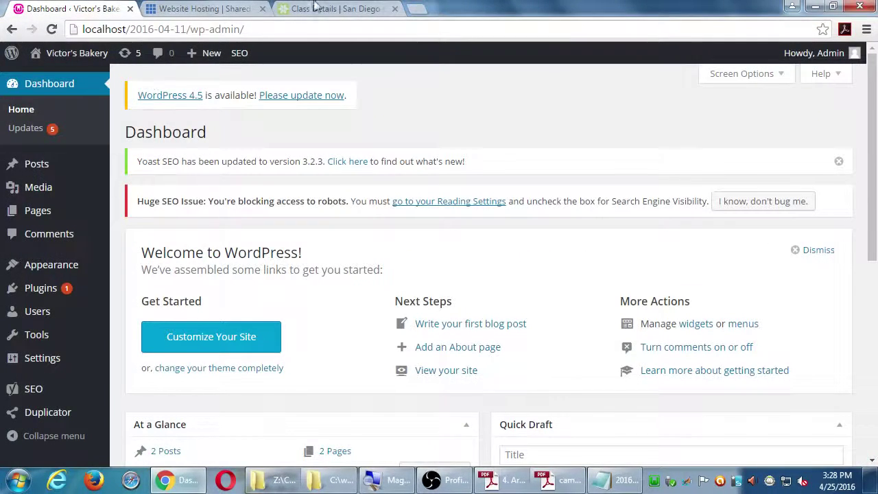
click(395, 9)
click(262, 9)
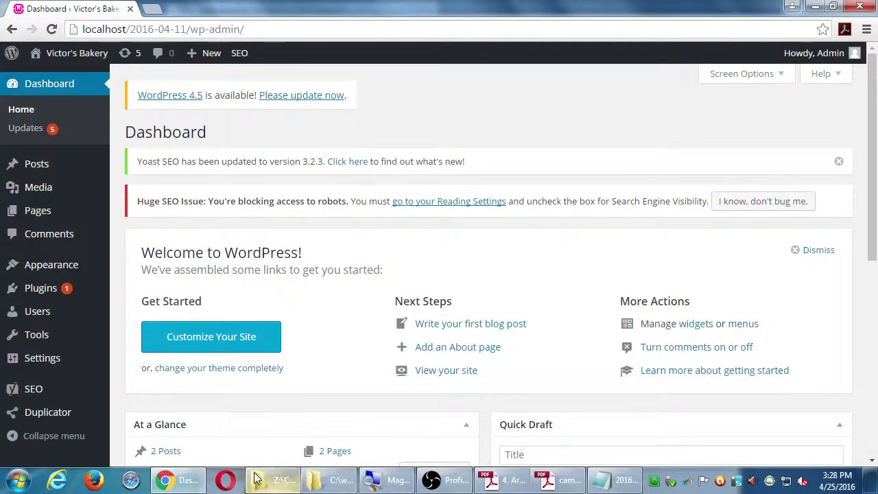
Switch to Adobe Reader and close the course syllabus PDF
mouse_move(28, 413)
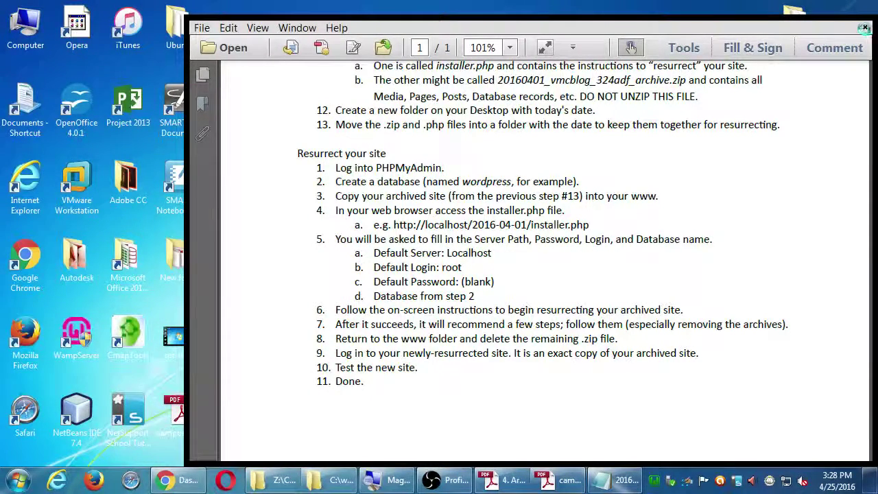
click(865, 28)
click(557, 480)
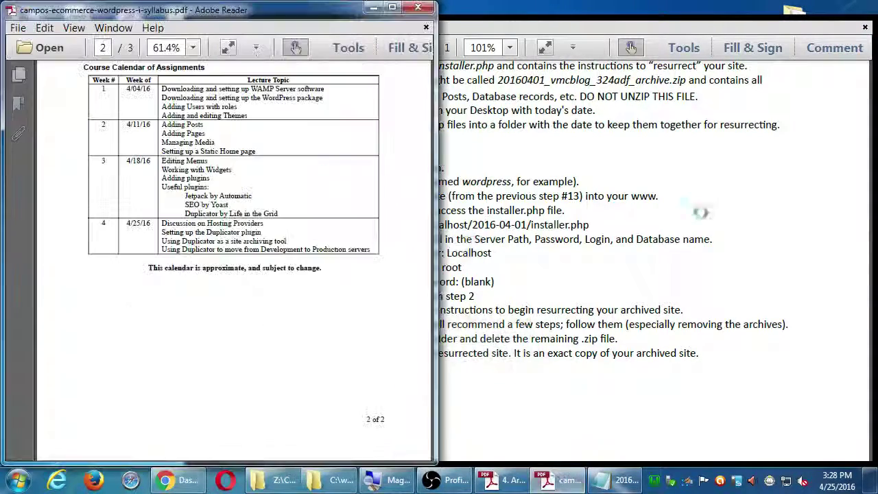
click(419, 9)
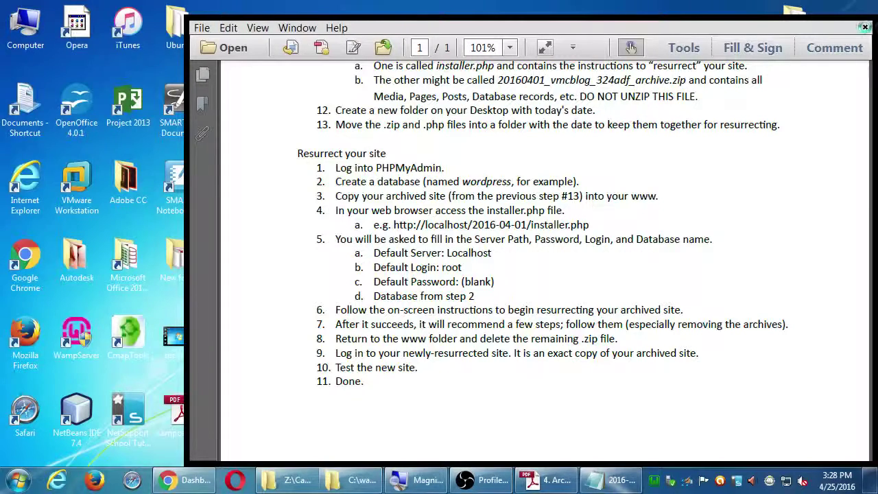
Force the unresponsive Adobe Reader to quit by ending its AcroRd32.exe process in Windows Task Manager, and close Task Manager
click(864, 27)
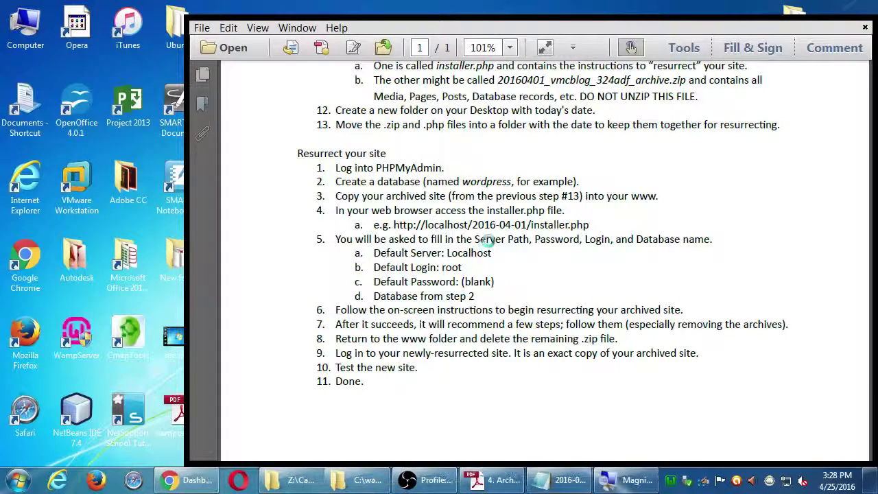
key(ctrl+shift+Escape)
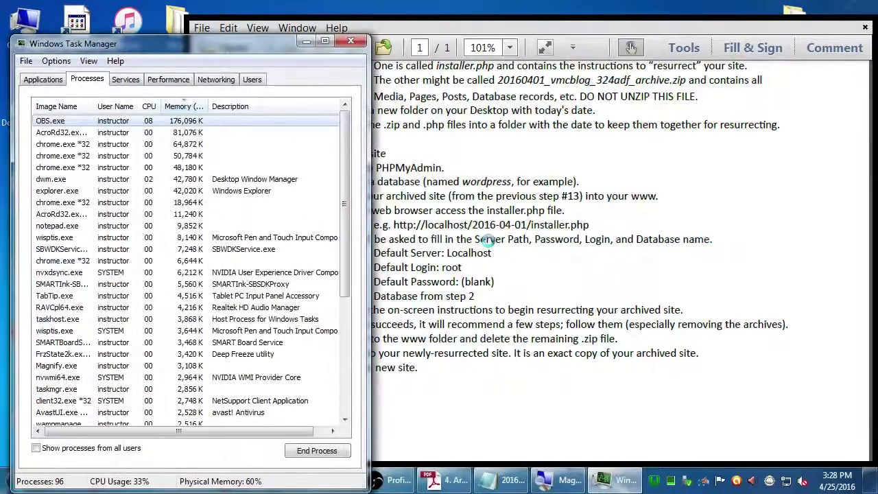
click(51, 133)
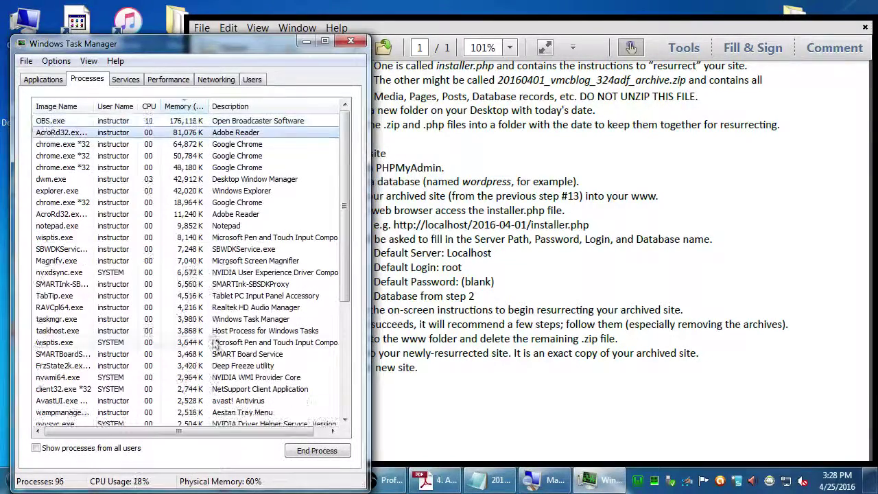
click(317, 451)
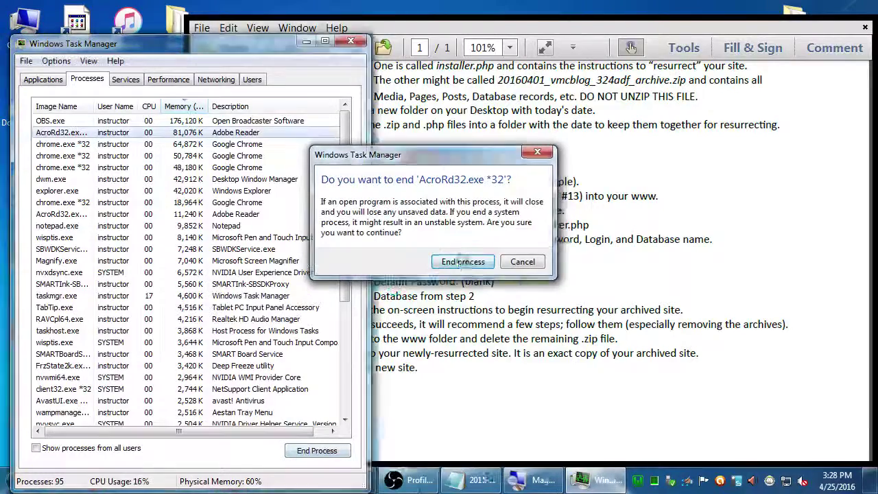
click(463, 262)
click(351, 41)
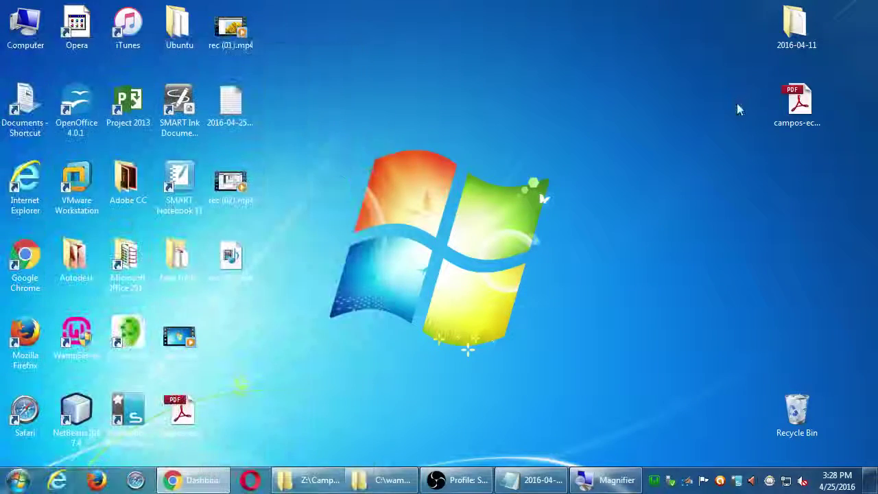
Reopen the PDF on archiving WordPress from the desktop
click(231, 259)
click(179, 412)
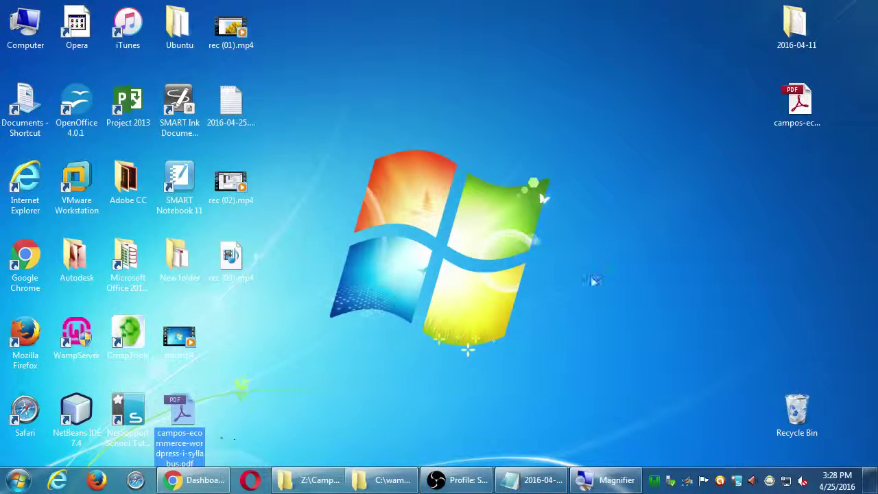
click(800, 137)
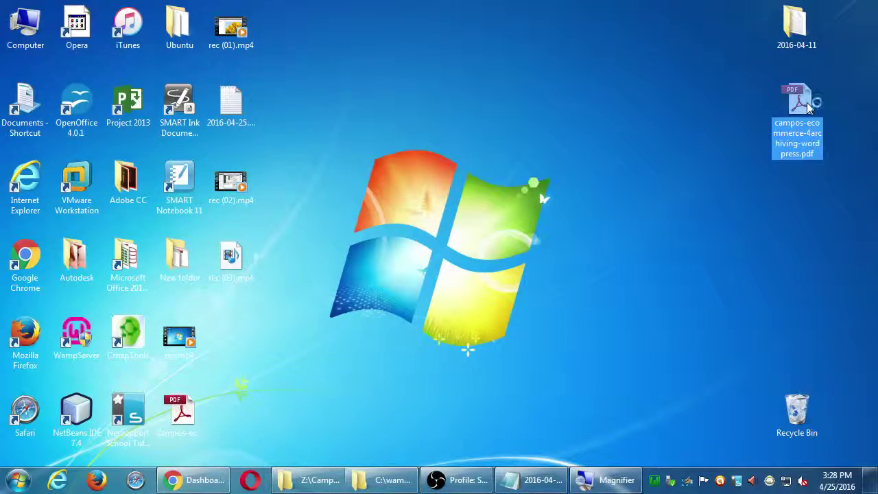
double_click(810, 104)
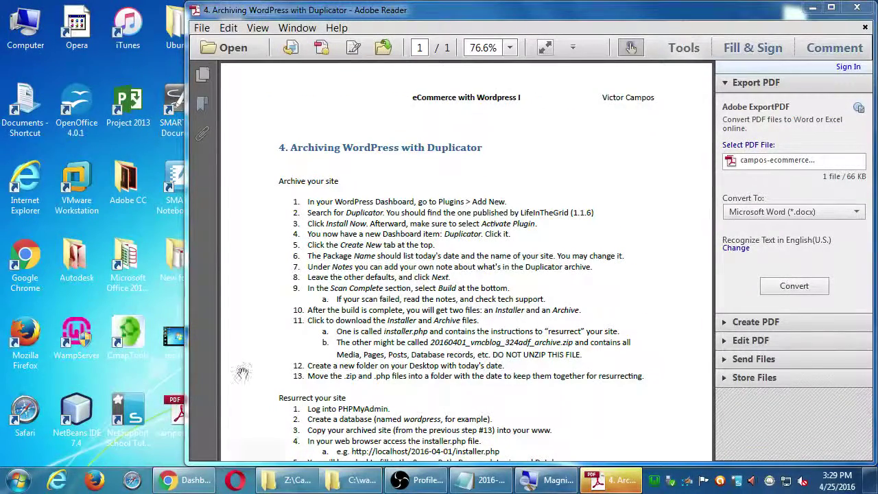
Switch to Chrome and start a new Duplicator package from the WordPress dashboard
click(192, 480)
click(198, 483)
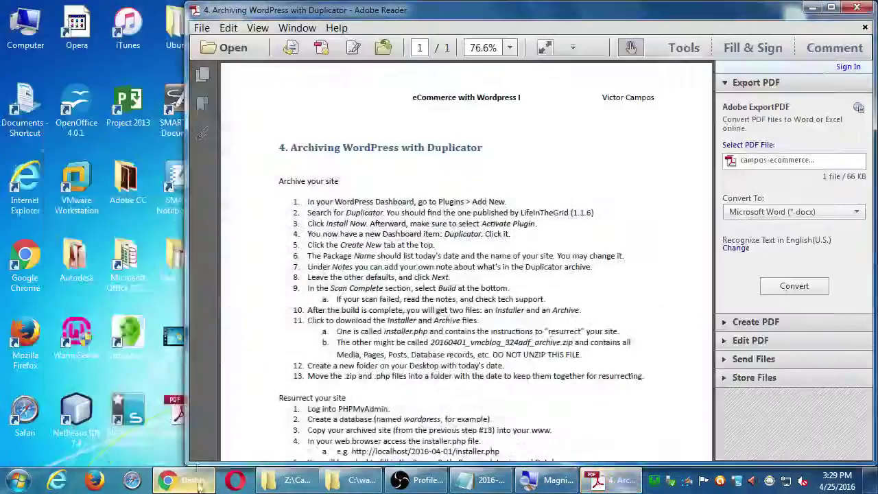
click(198, 484)
scroll(14, 336, down, 5)
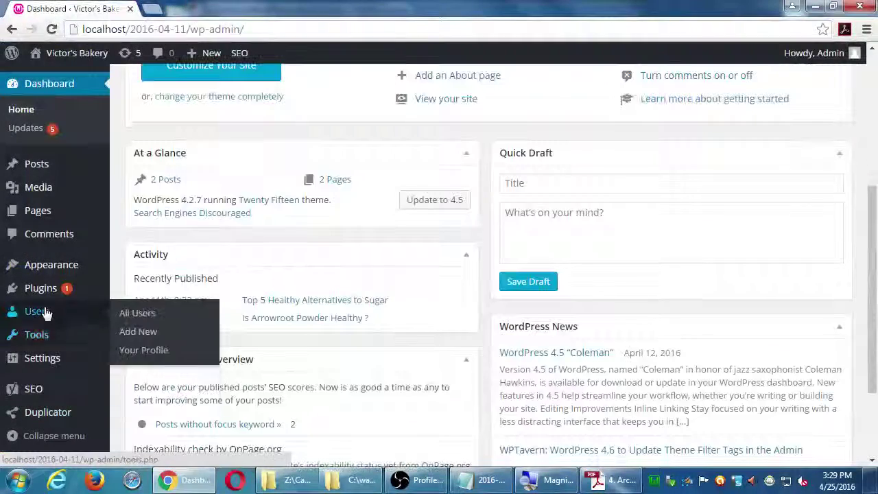
mouse_move(52, 415)
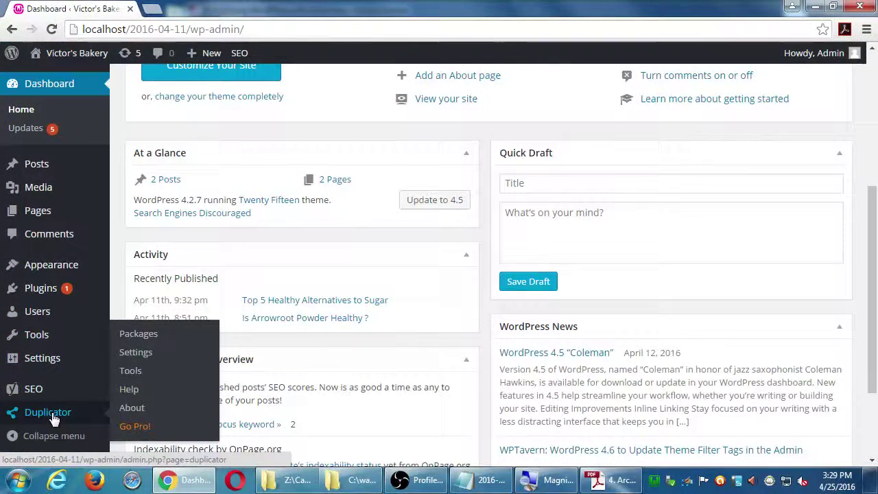
click(53, 415)
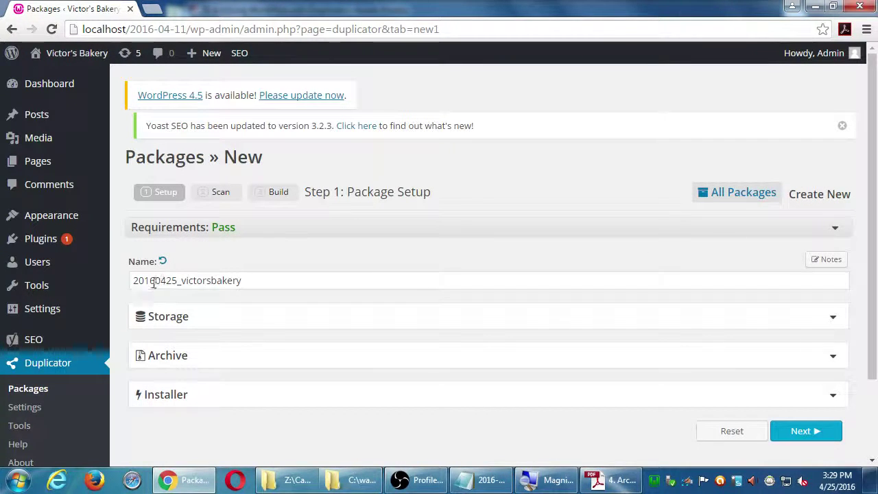
Point out the package's default name, and add the note "End of Part I. To-do: Add WP eCommerce plugin."
drag(255, 282, 112, 290)
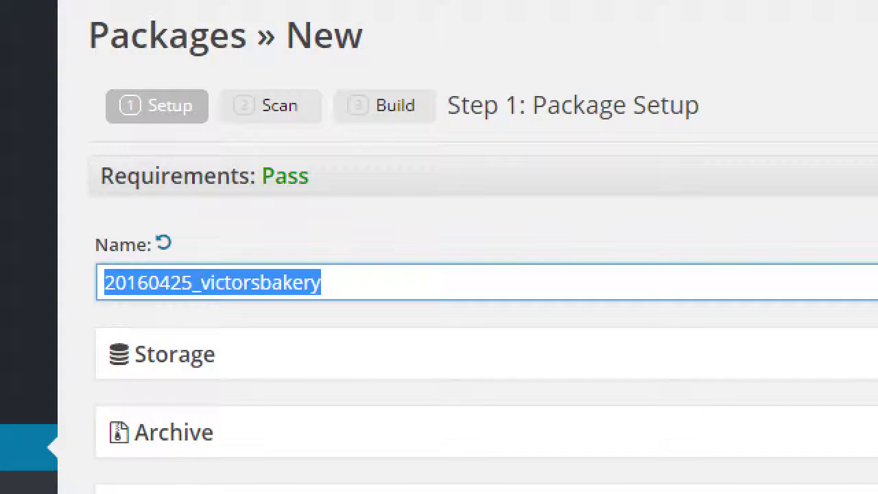
click(191, 282)
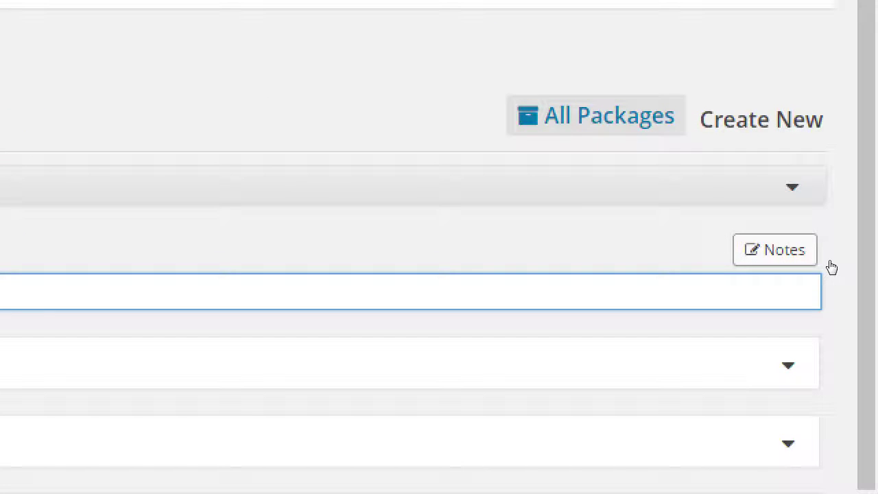
click(830, 265)
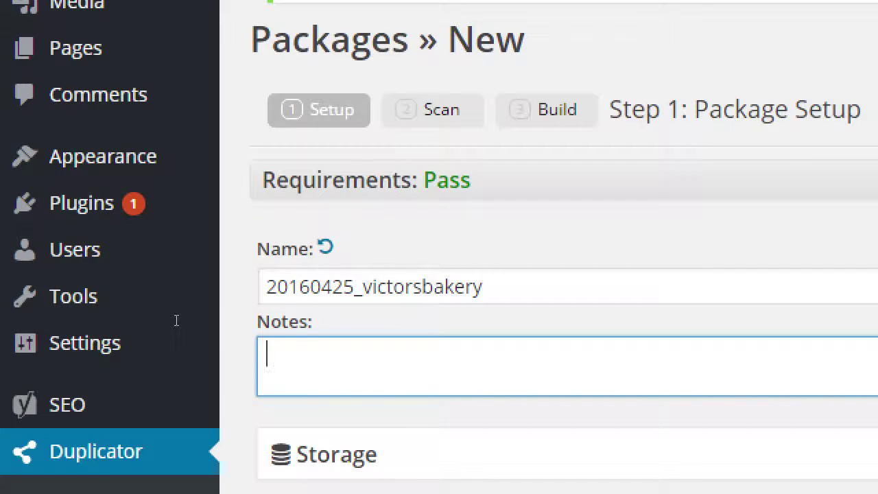
text(End of Part)
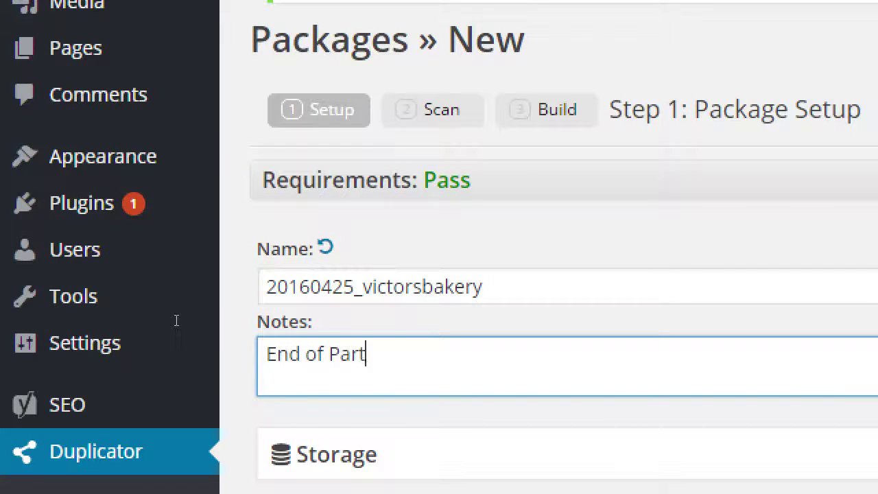
text( I. To-do: Add eCommerce)
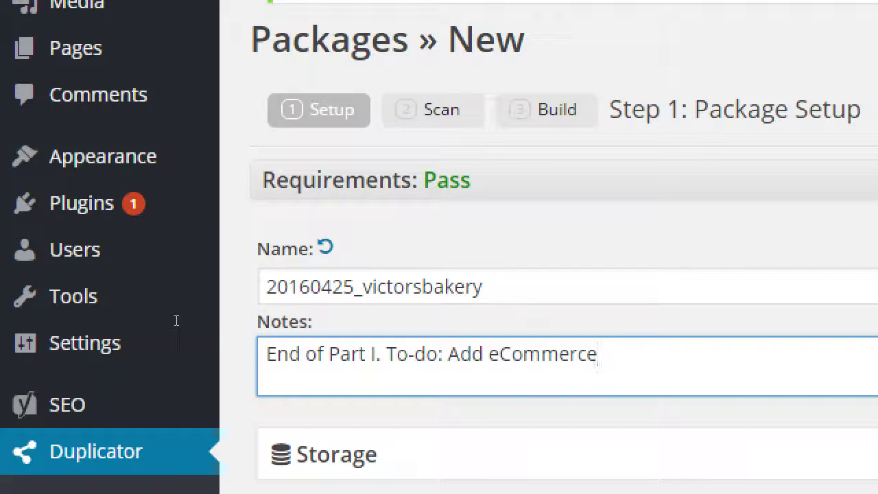
key(ctrl+Left)
text(WP)
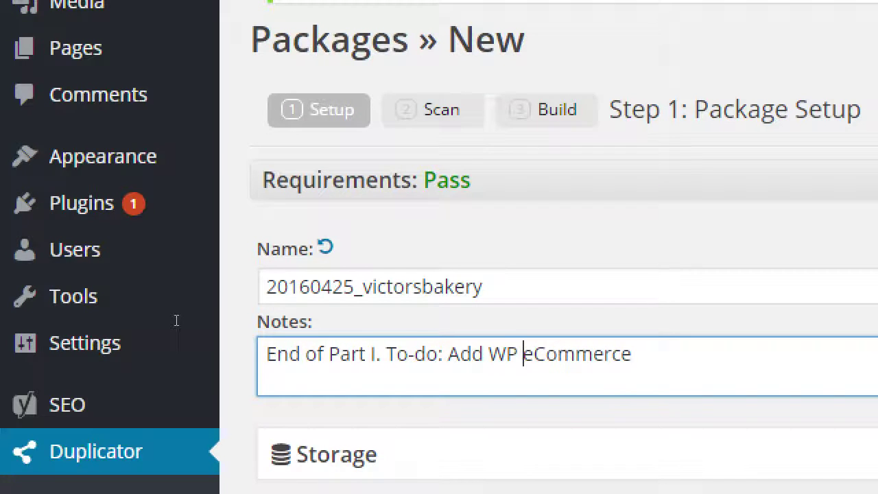
key(End)
text(plugin)
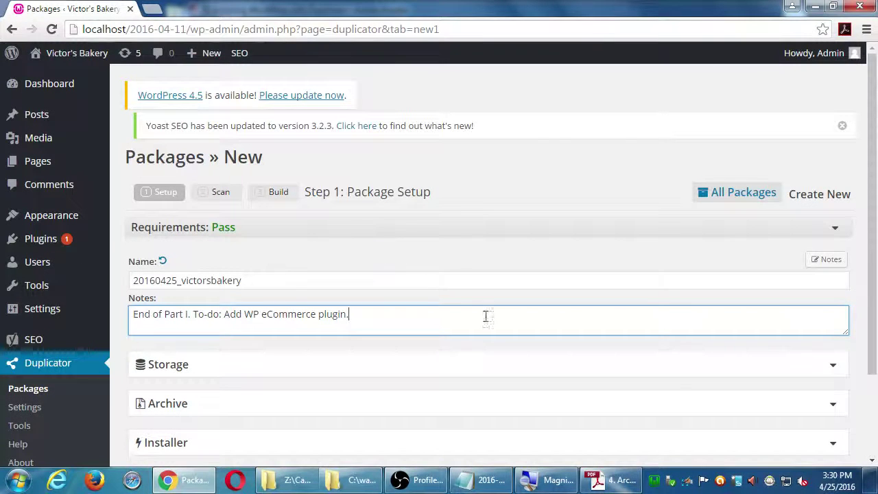
Run the Duplicator system scan with the other defaults kept, and review its server, files and database results
scroll(506, 281, down, 3)
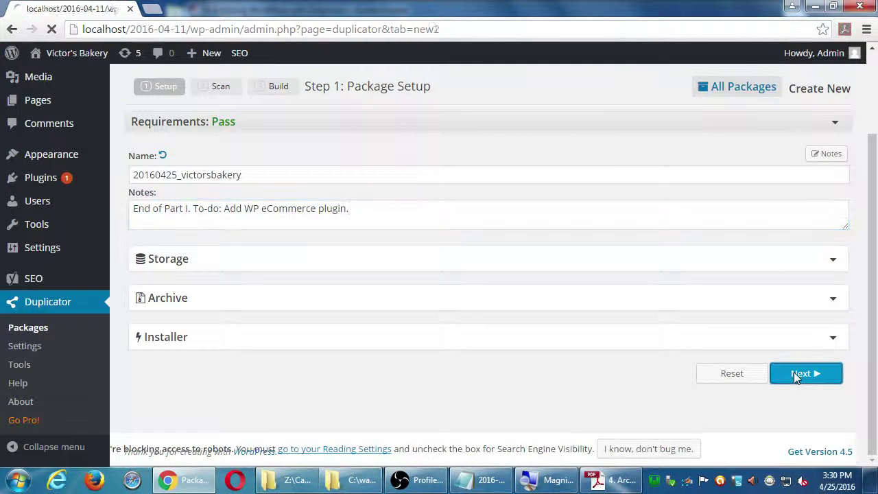
click(796, 378)
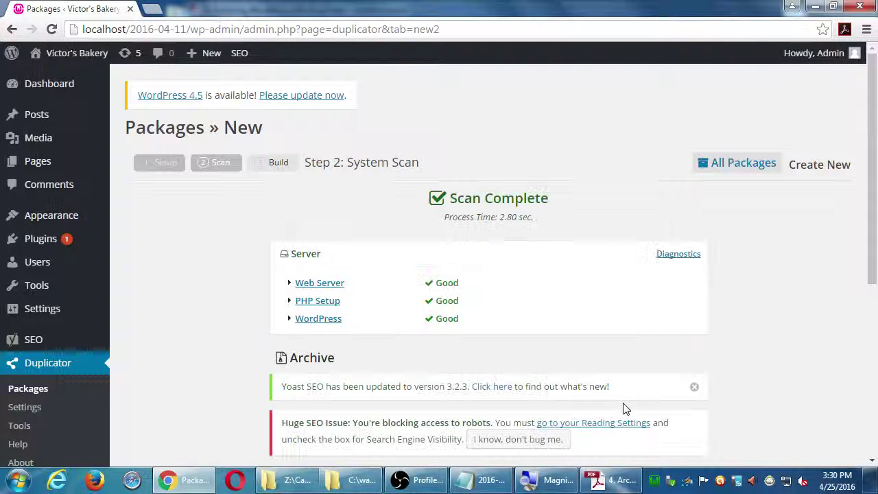
scroll(515, 372, down, 1)
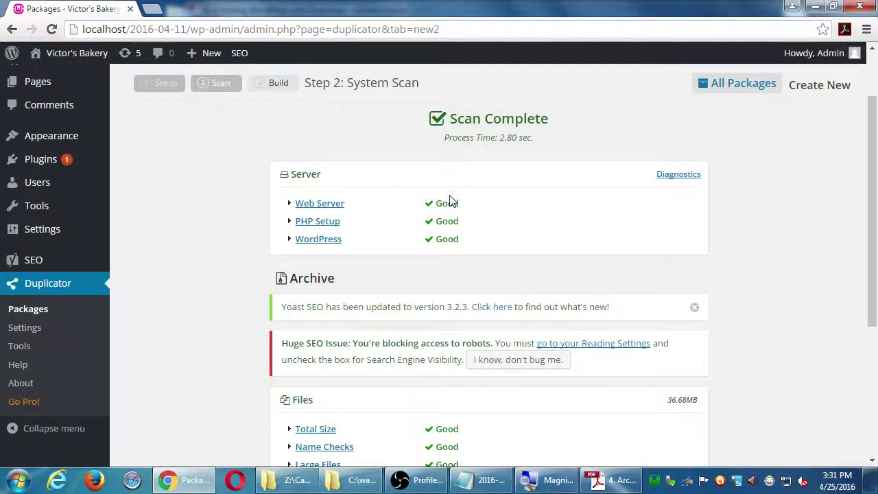
scroll(332, 447, down, 2)
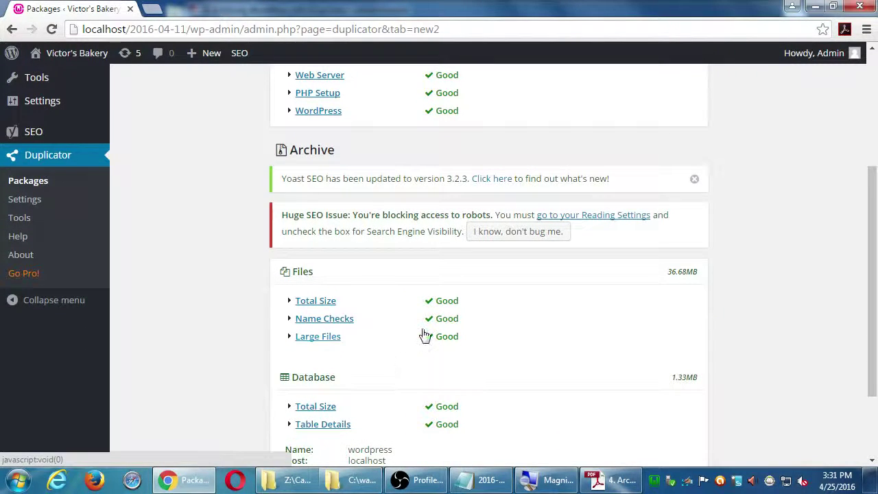
scroll(425, 343, down, 1)
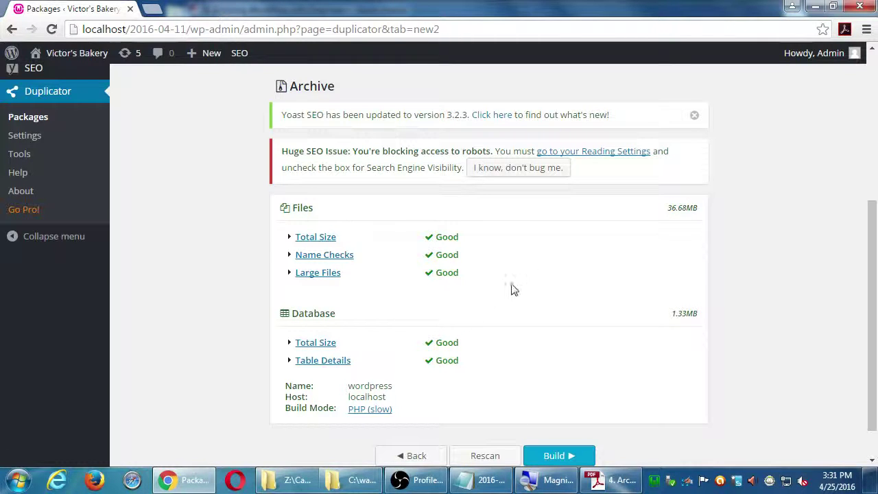
Switch to Adobe Reader, read the PDF's instructions for the Scan Complete and Build stages, and return to Chrome
click(612, 480)
key(Return)
key(ctrl+1)
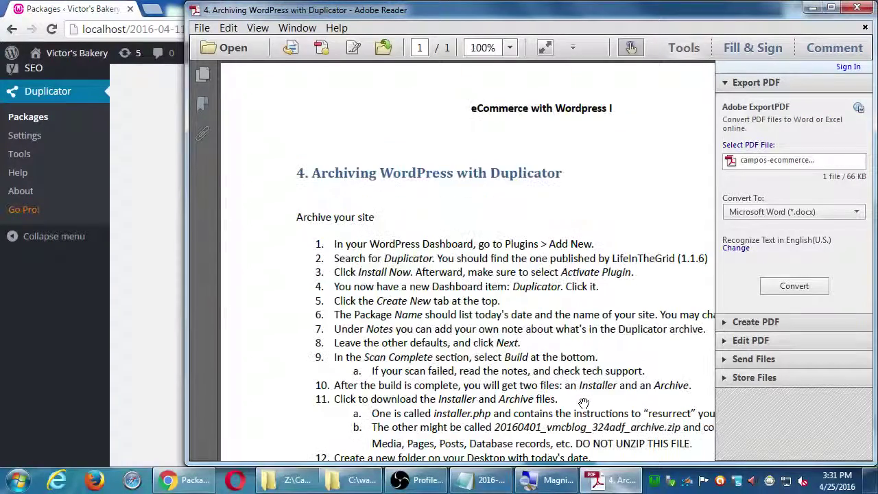
drag(583, 403, 335, 224)
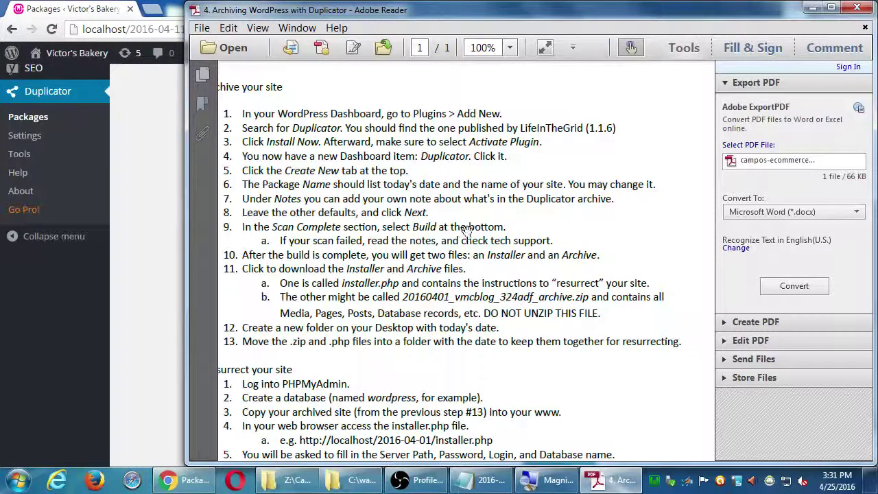
click(167, 273)
Build the Duplicator package from the completed scan
scroll(398, 393, up, 1)
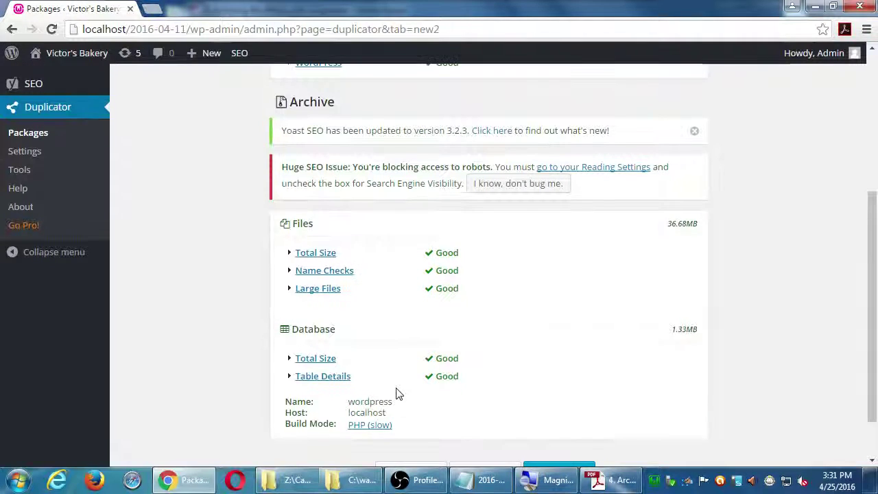
scroll(405, 390, down, 1)
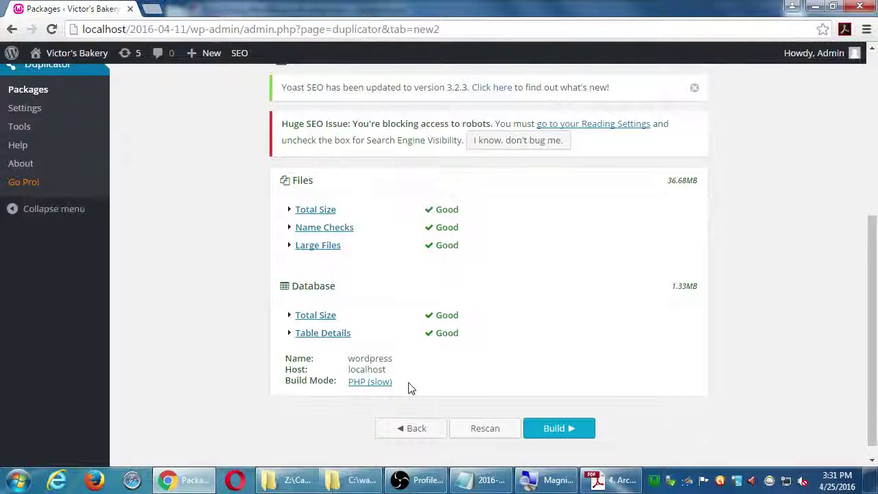
click(554, 428)
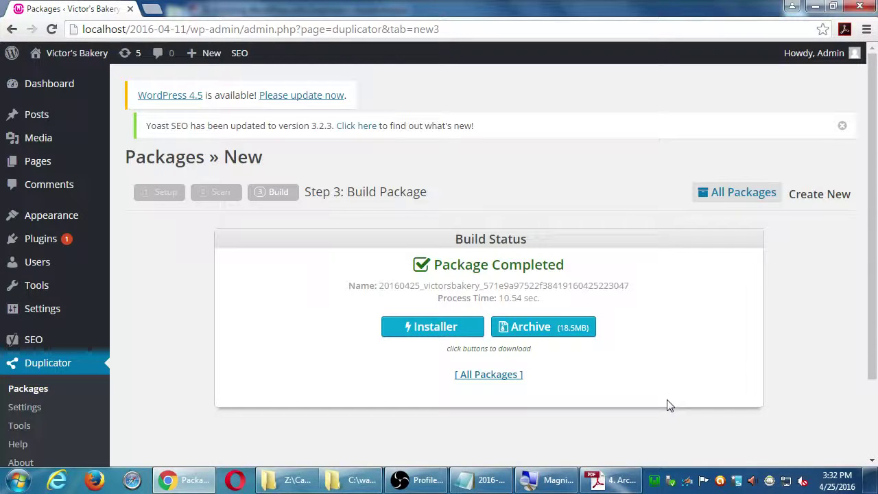
Check the download instructions in the archiving PDF, and download the package's Installer and Archive files in Chrome
click(608, 479)
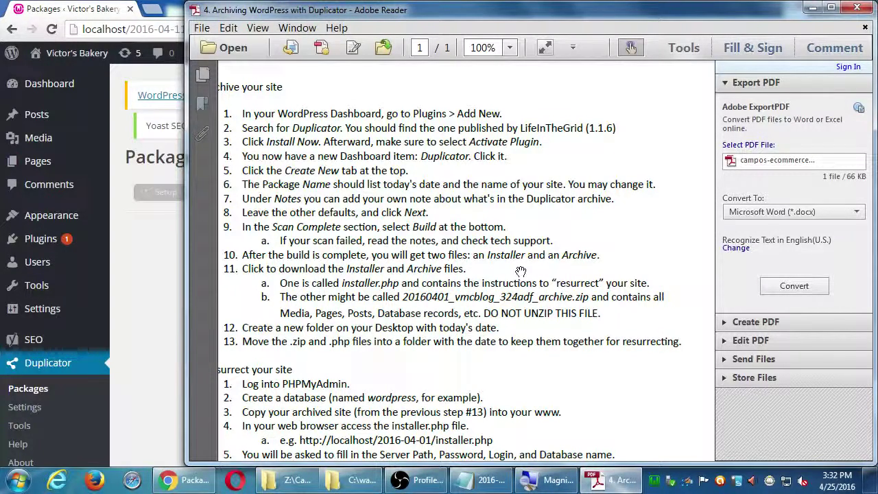
click(92, 6)
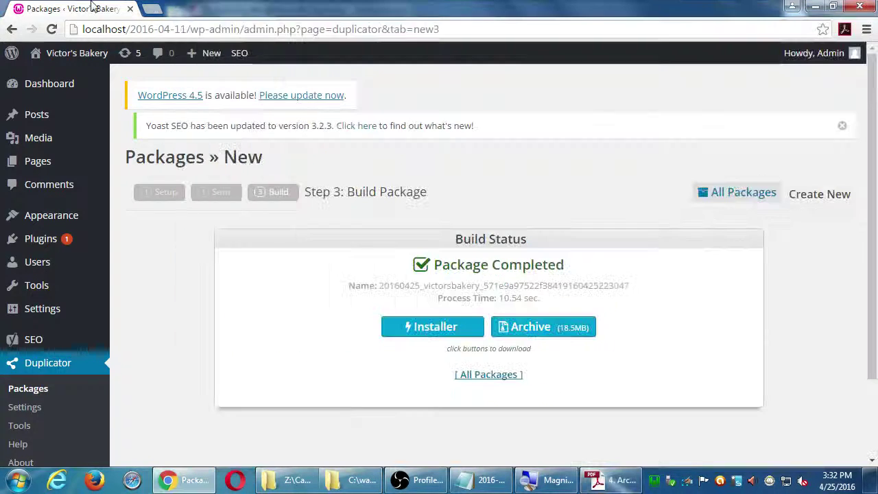
click(436, 334)
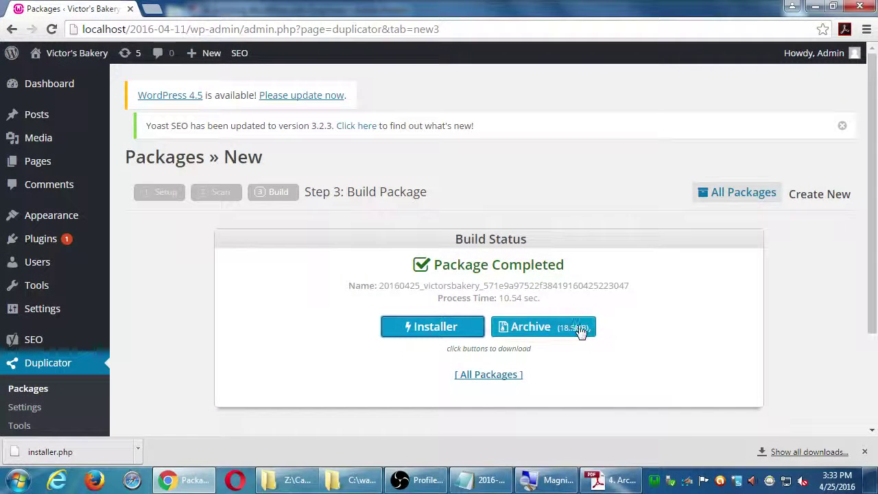
click(577, 329)
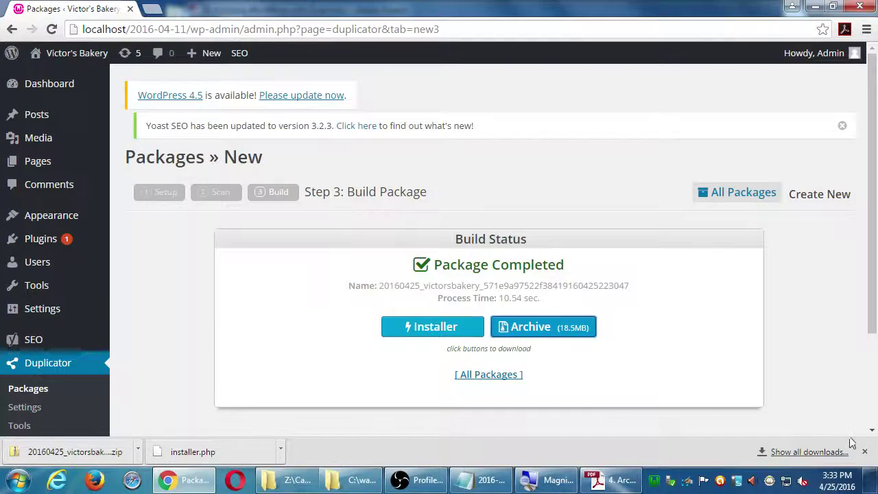
click(872, 482)
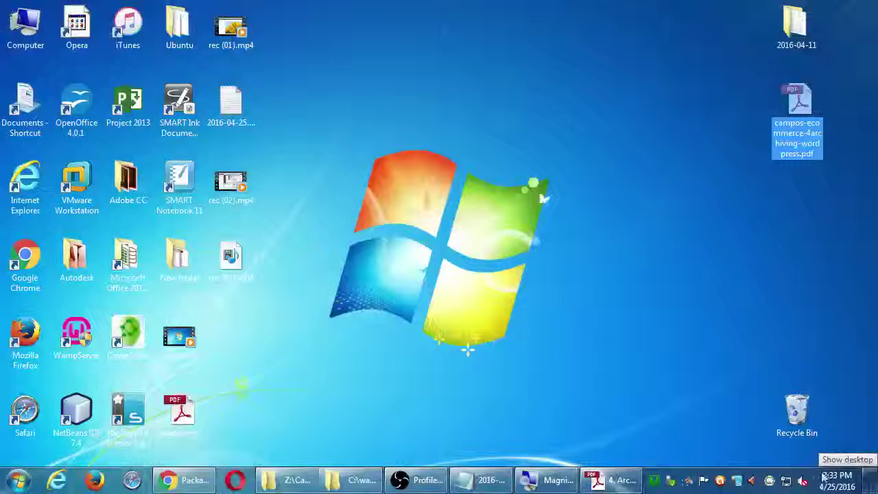
click(327, 330)
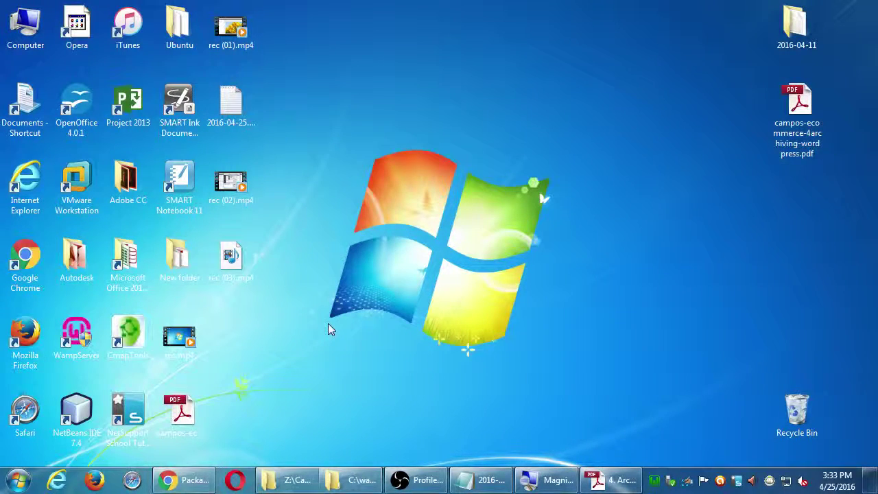
key(super+e)
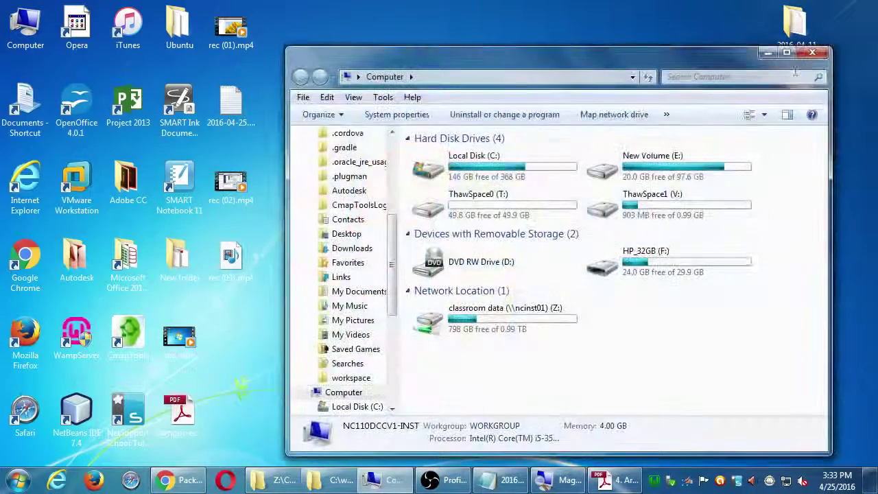
click(818, 60)
click(184, 479)
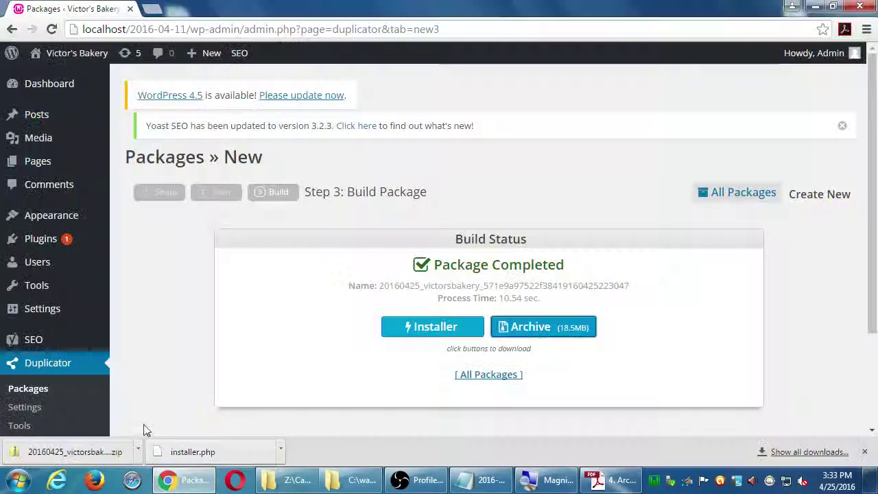
Show the downloaded victorsbakery archive in its folder and select it together with installer.php
click(138, 451)
click(165, 404)
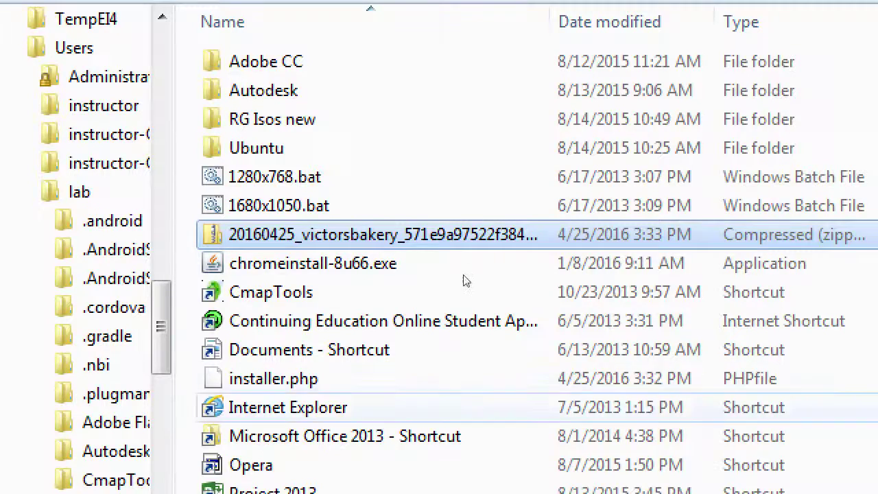
ctrl+click(273, 378)
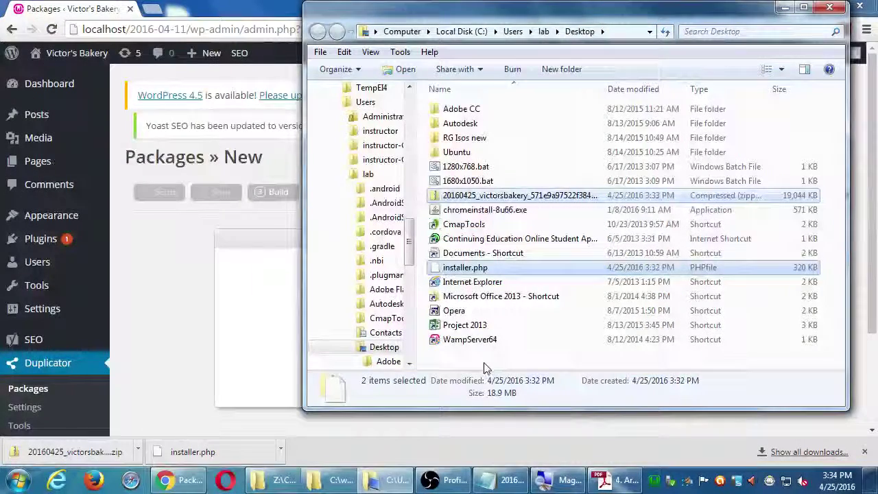
Create a new folder named 2016-04-25 in the Desktop folder that holds the downloads
click(483, 369)
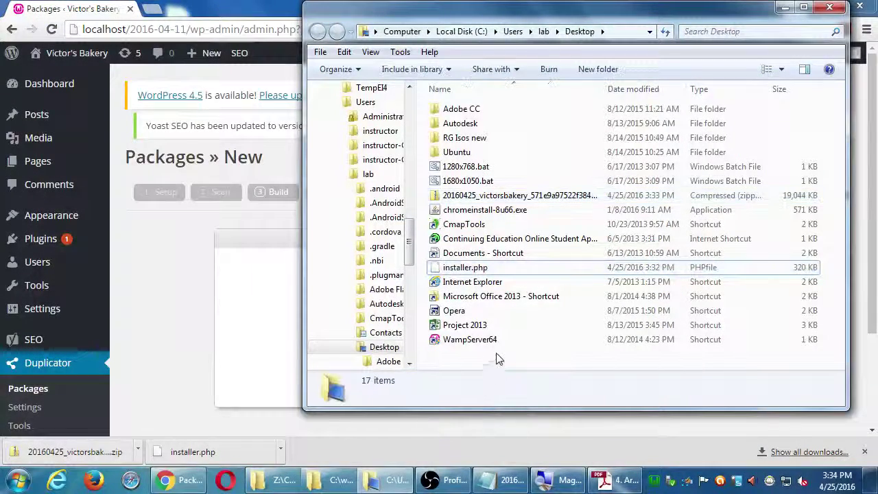
click(603, 71)
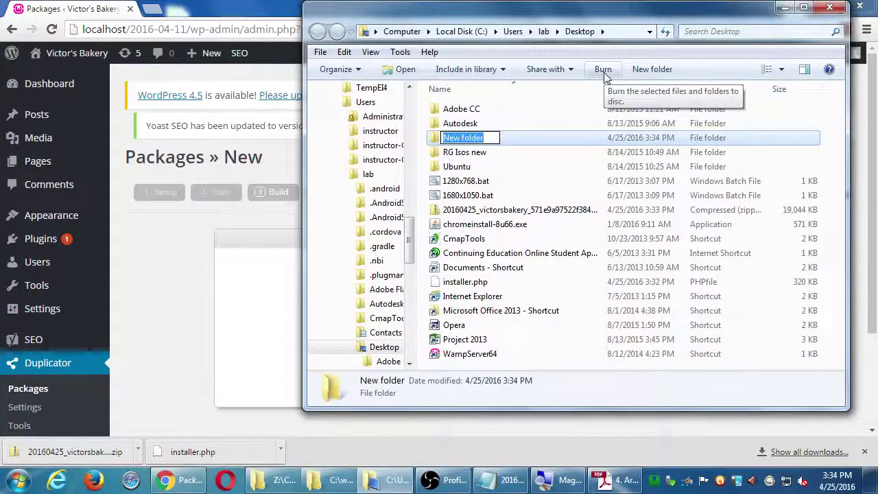
text(2016)
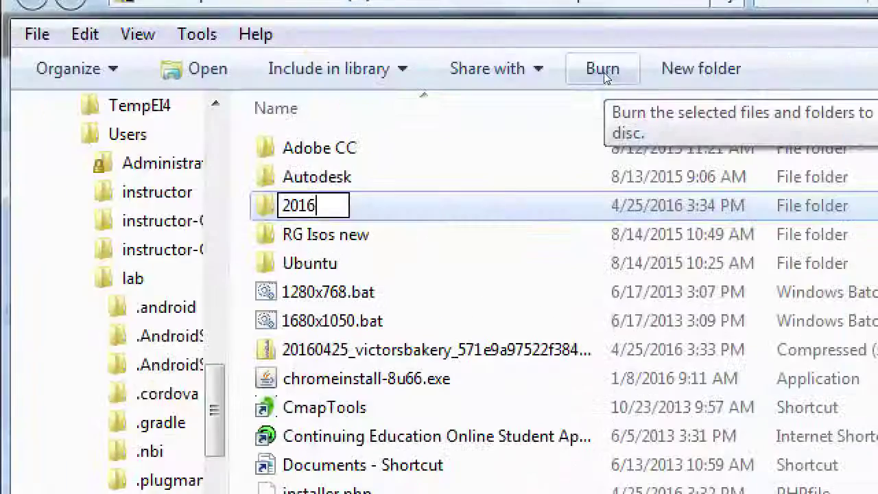
text(-04-2)
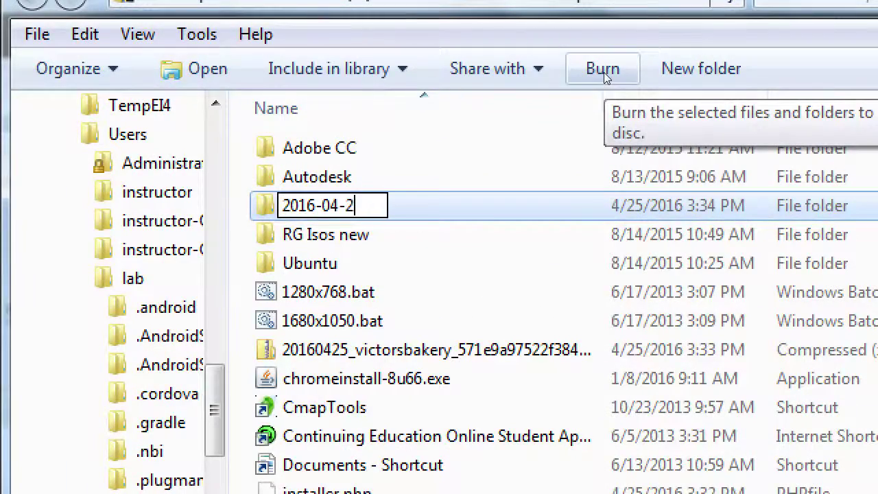
text(5)
key(Return)
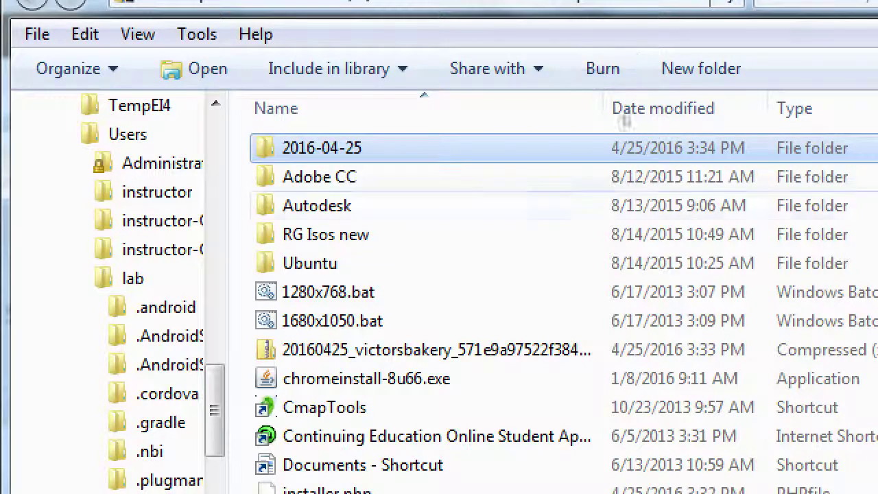
Move the victorsbakery zip archive and installer.php together into the 2016-04-25 folder
key(Down)
key(Down)
key(Down)
key(Down)
key(Down)
key(Down)
key(Down)
key(Down)
key(Down)
key(Down)
key(Down)
key(Down)
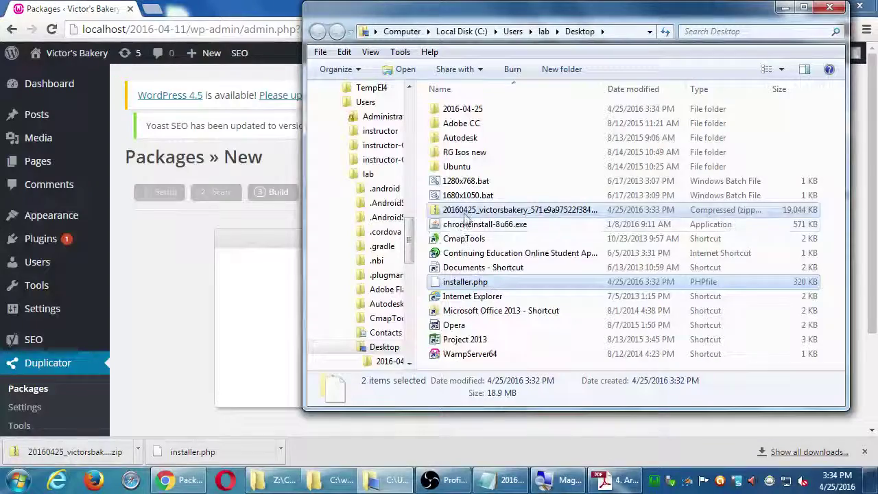
drag(464, 215, 464, 115)
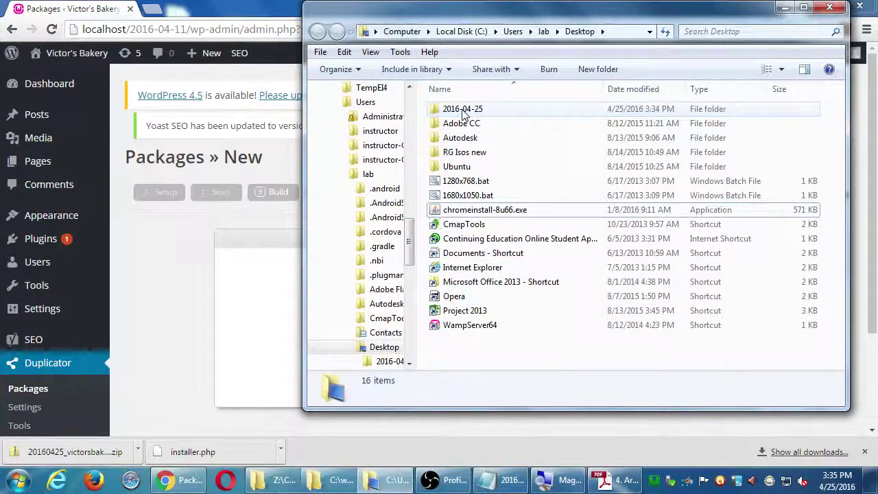
Copy the 2016-04-25 folder into the WordPress I class folder on the classroom data (Z:) drive, and close the source Desktop window
key(super+Left)
key(super+e)
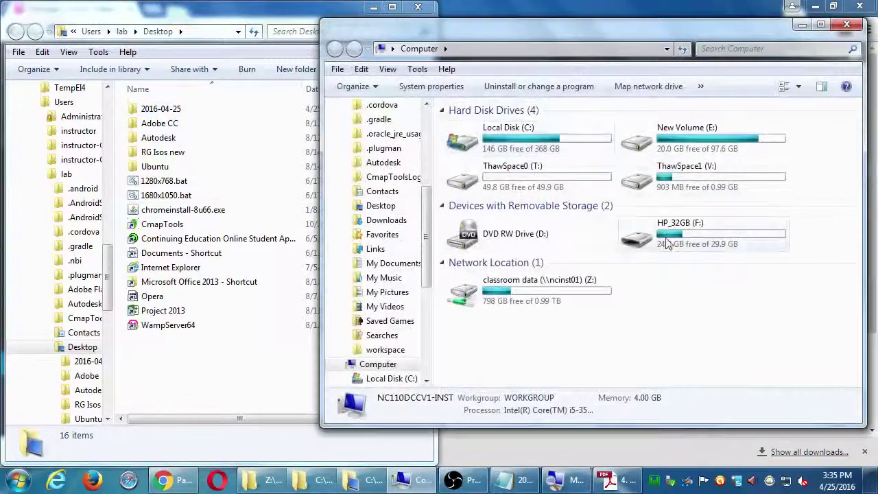
double_click(569, 302)
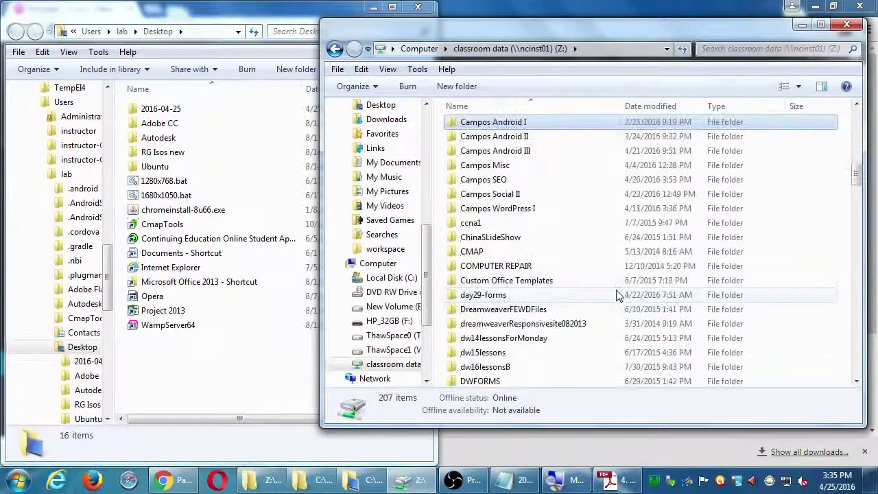
double_click(525, 209)
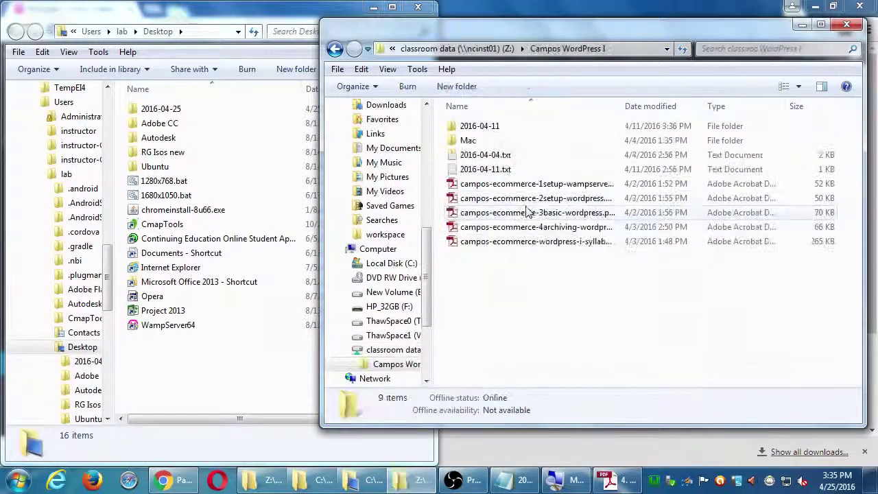
drag(176, 111, 524, 290)
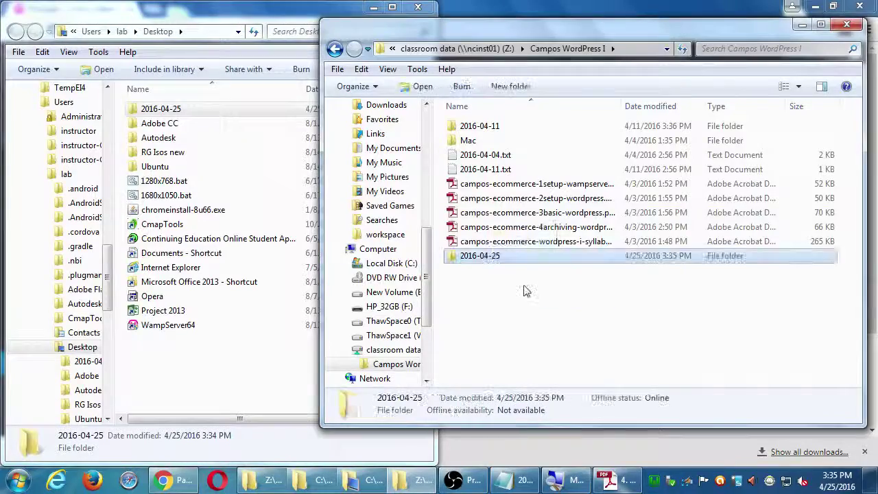
click(221, 22)
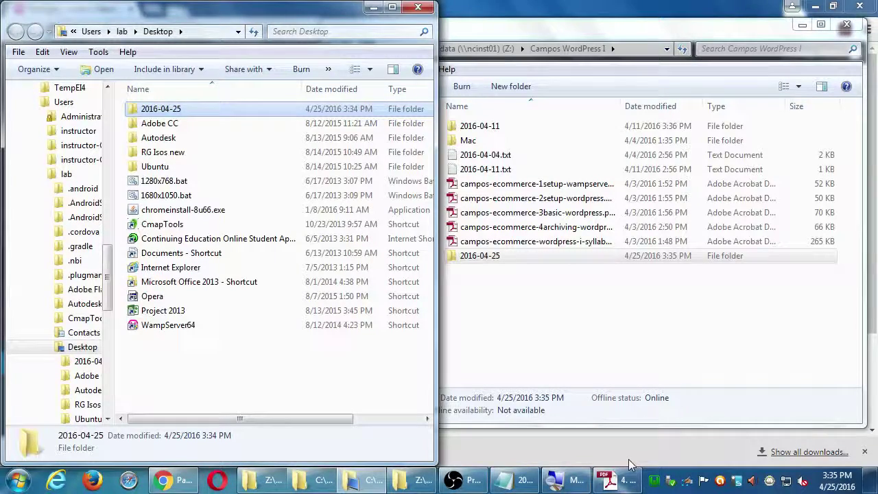
click(416, 7)
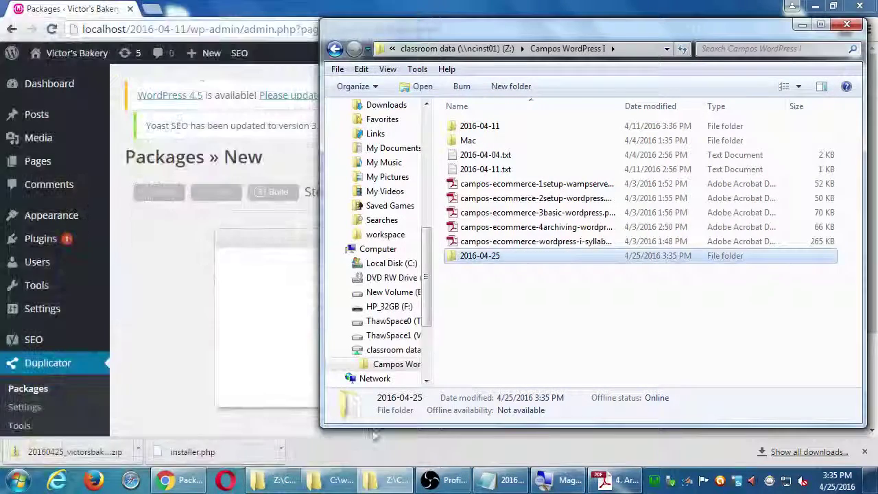
Copy 2016-04-25.txt from the instructor's Desktop into the WordPress I class folder on the classroom data drive
click(336, 480)
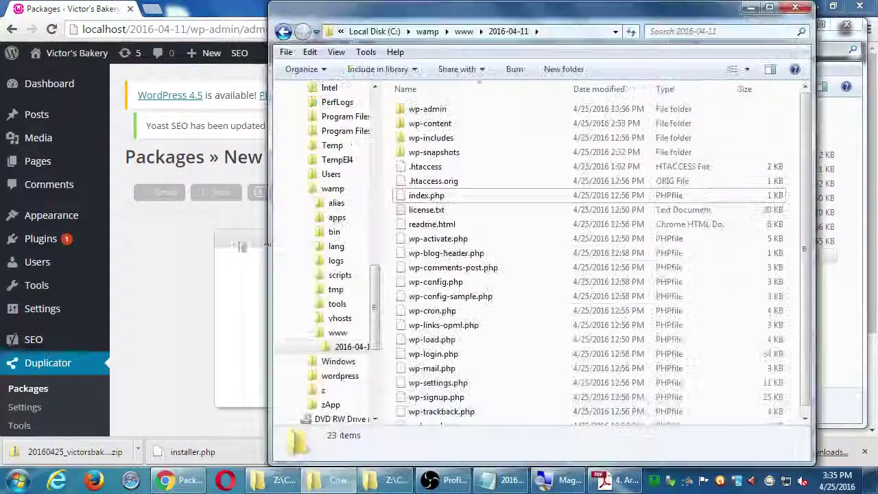
scroll(333, 115, up, 10)
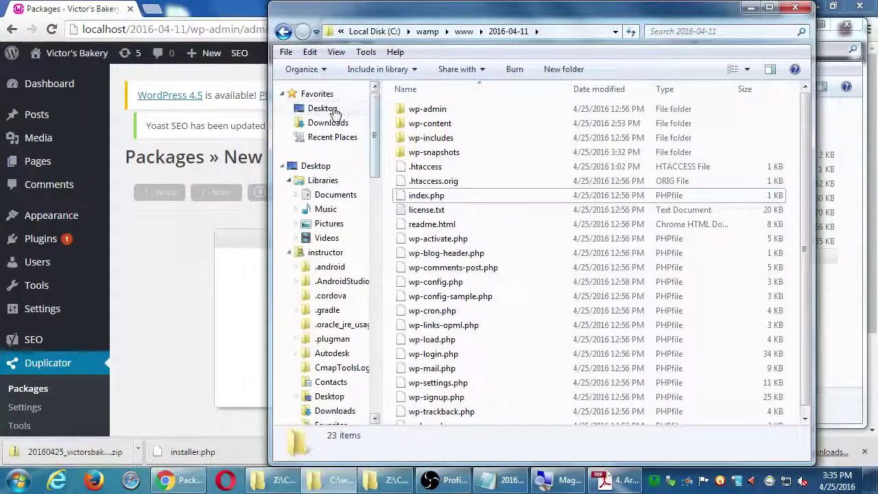
click(322, 109)
drag(385, 21, 117, 21)
key(2)
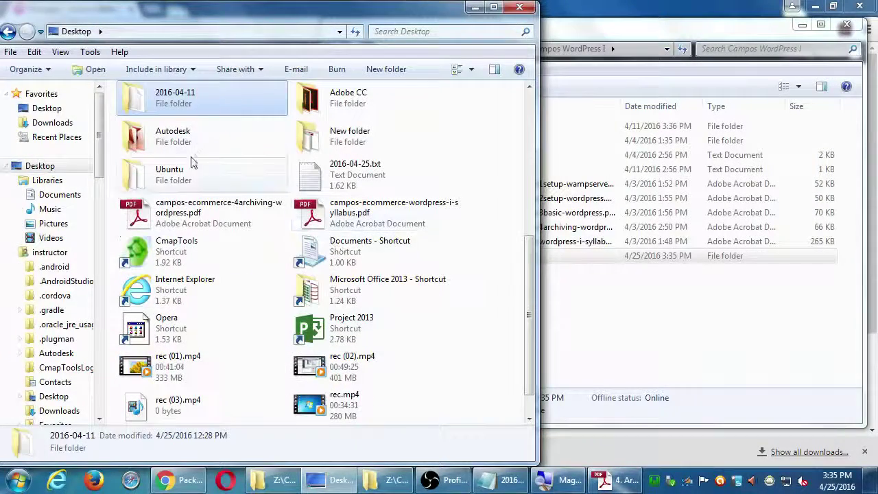
click(310, 376)
drag(343, 179, 695, 330)
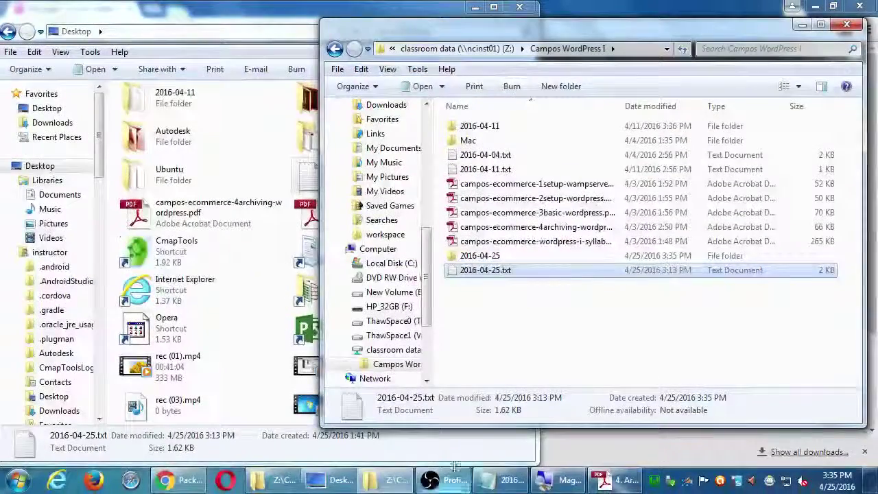
Close the open 2016-04-25 notes, and close both folder windows after refreshing the WordPress I class folder
click(491, 482)
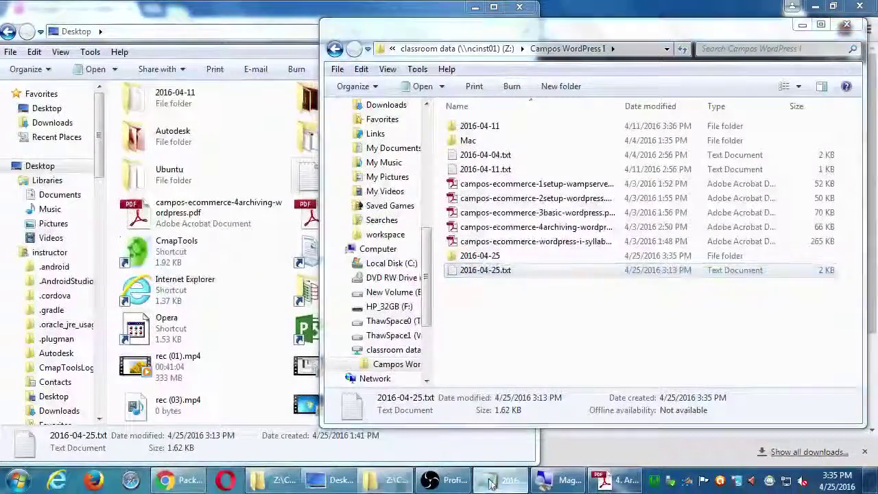
click(868, 6)
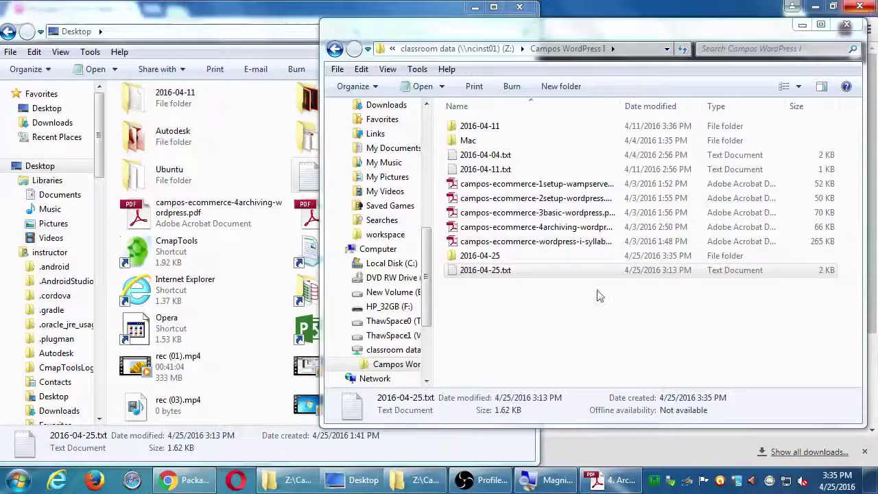
click(583, 317)
key(F5)
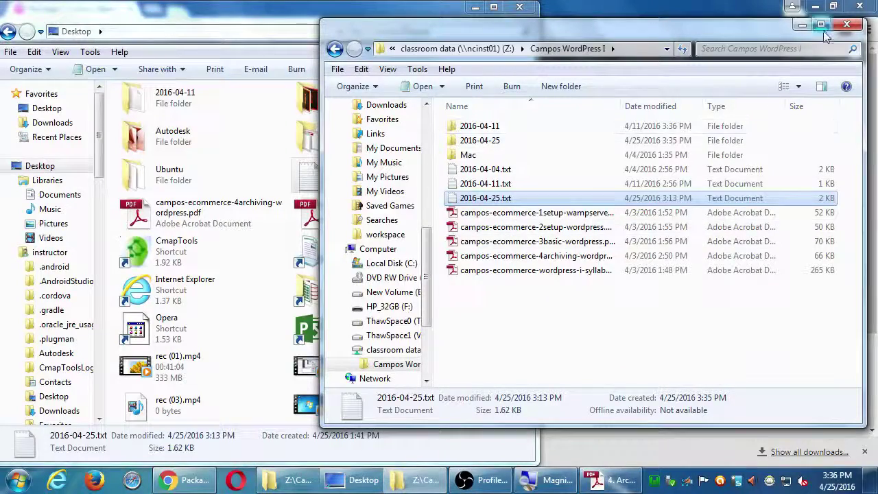
click(847, 25)
click(519, 7)
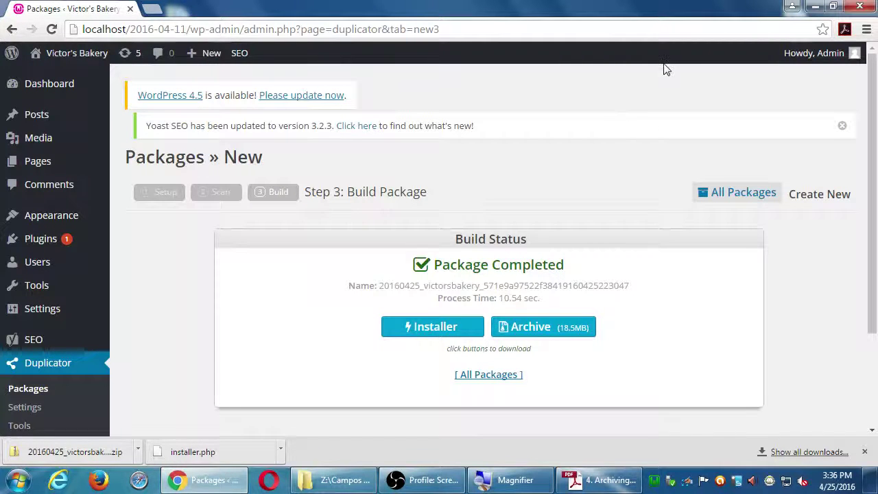
click(430, 480)
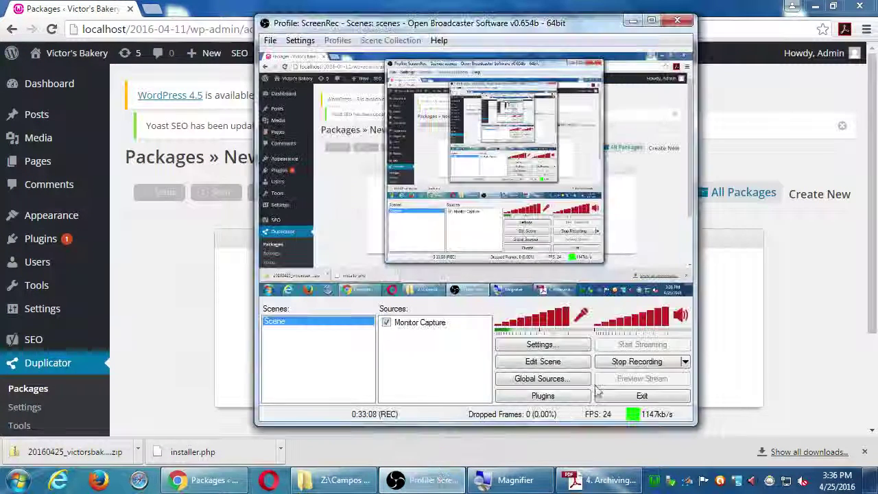